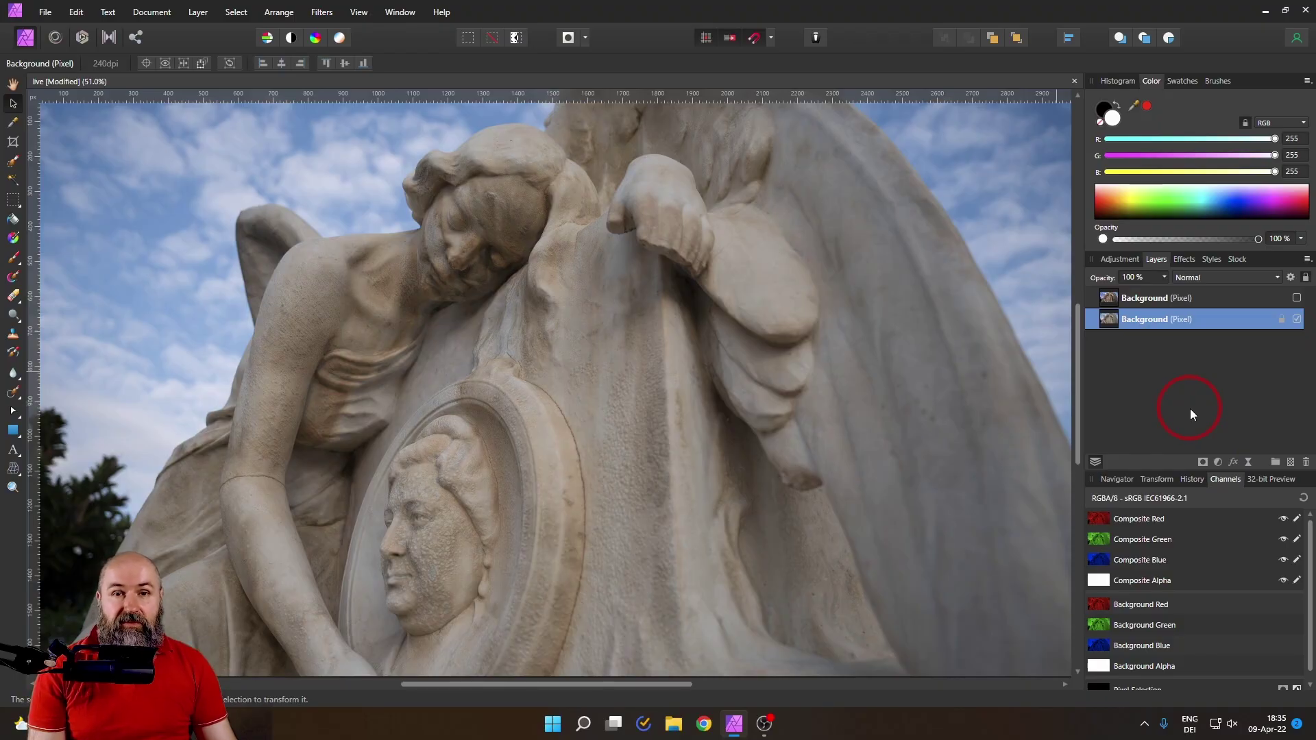
Step: Launch Color Efex Pro 4 on the statue photo via Filters > Plugins > Nik Collection
left_click(1105, 319)
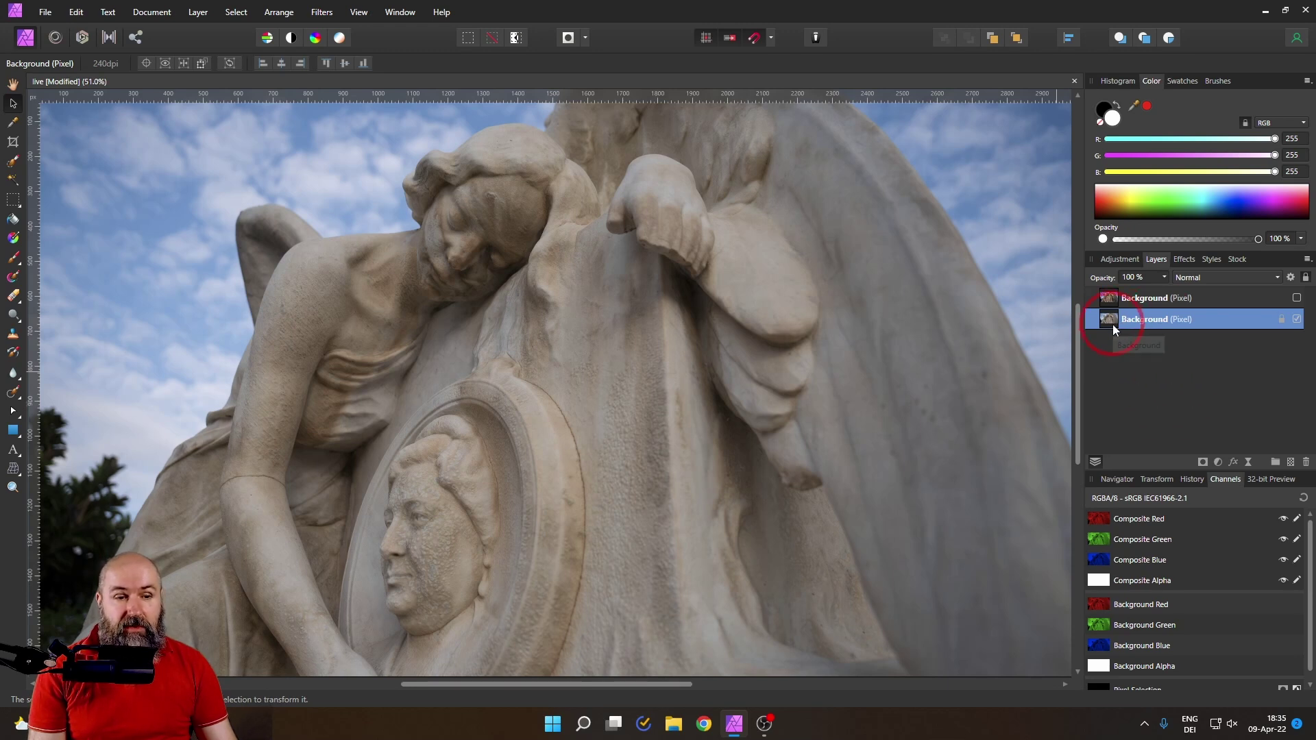
left_click(1209, 355)
left_click(500, 88)
left_click(322, 11)
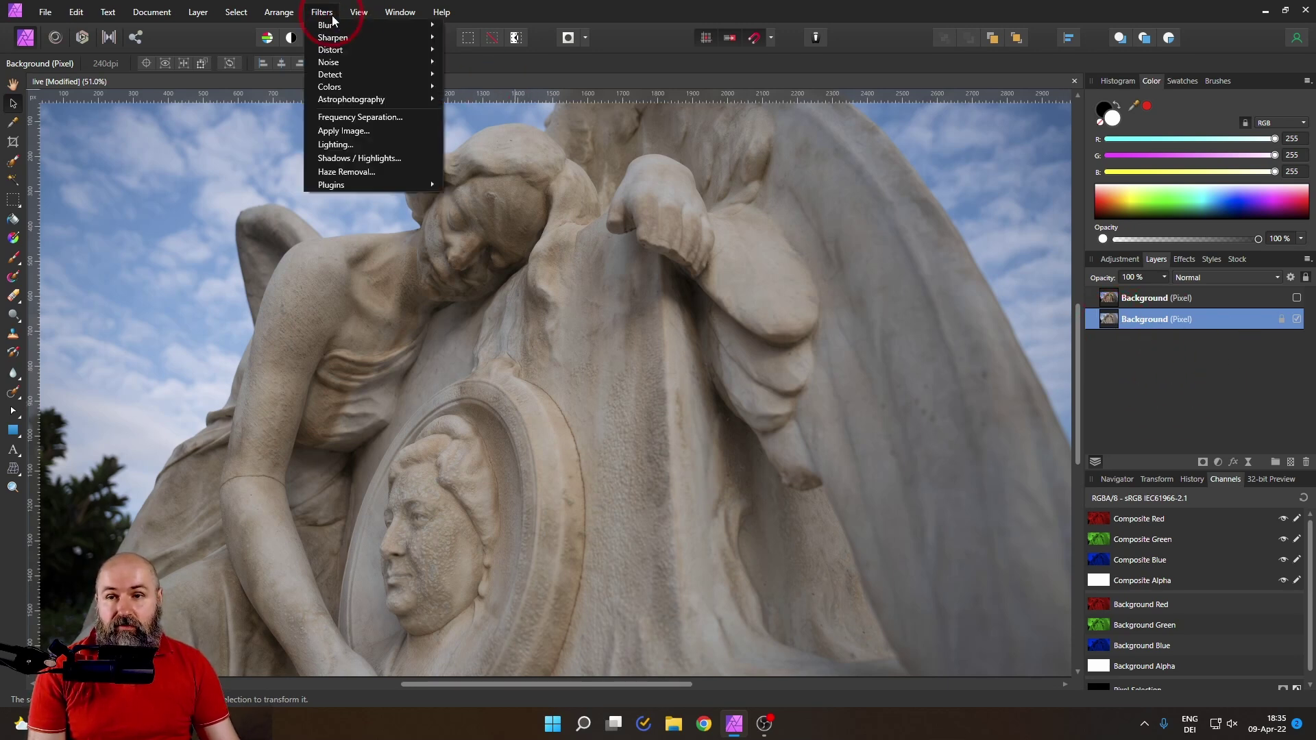
left_click(331, 183)
left_click(479, 197)
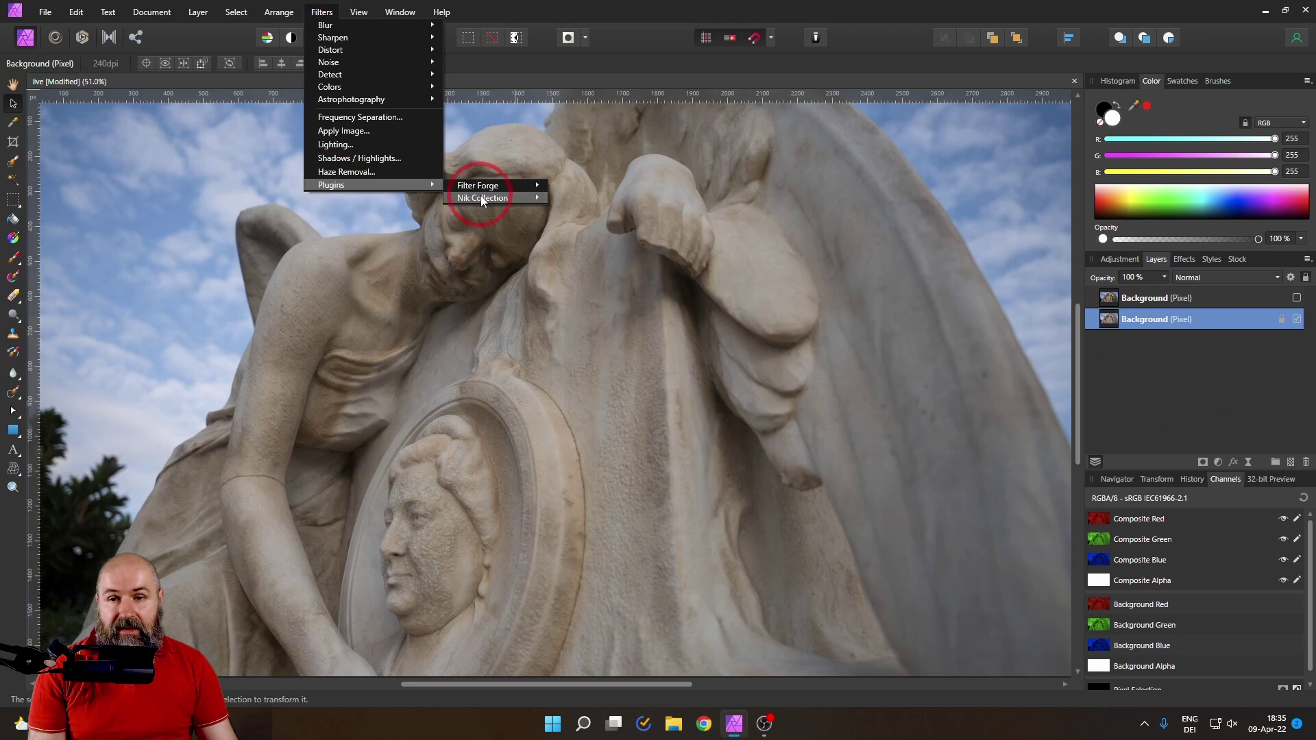
left_click(598, 240)
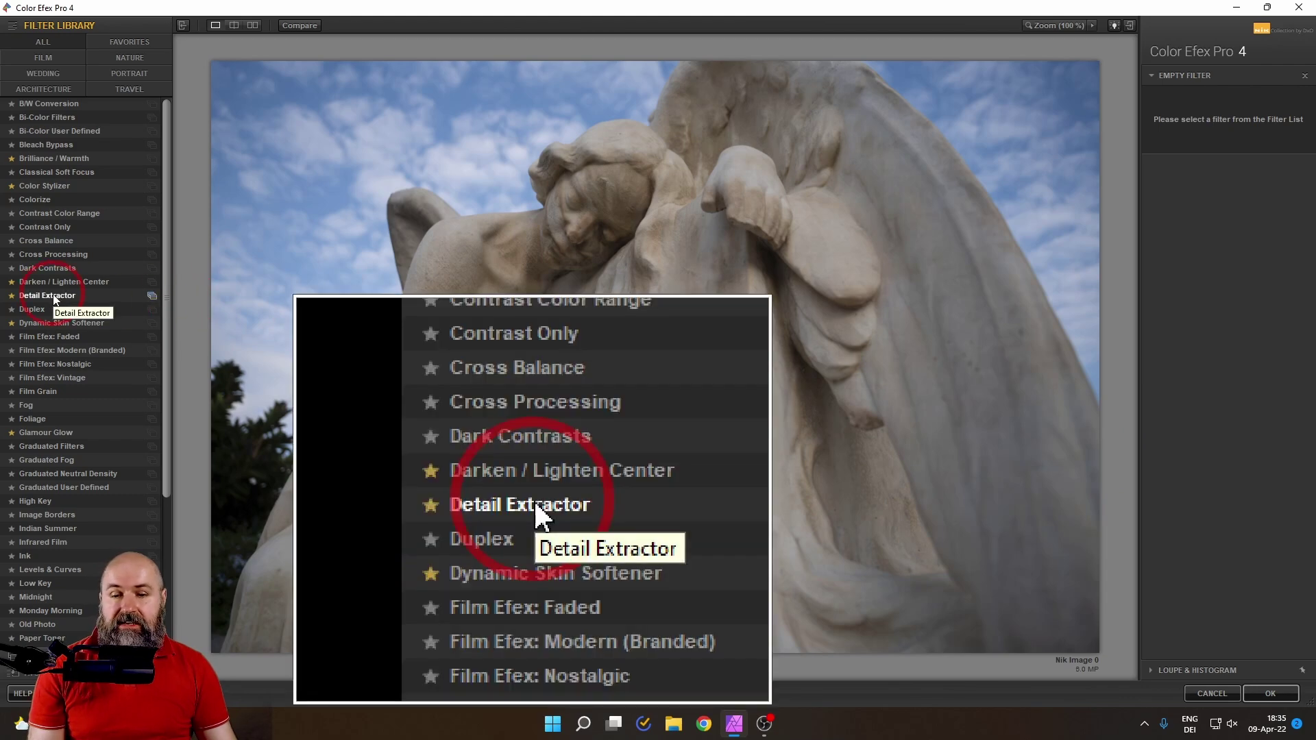
Step: Pick Detail Extractor from the filter list and raise its strength to 73%
left_click(52, 295)
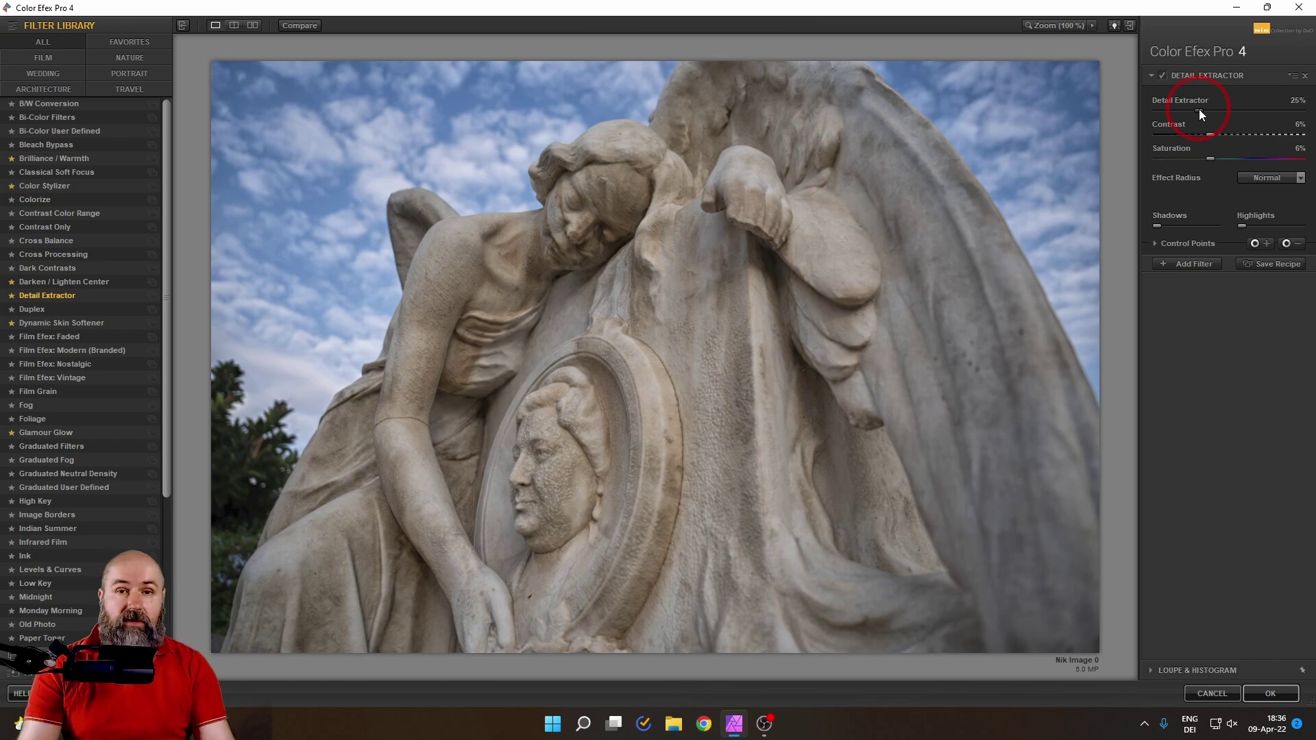
left_click_drag(1198, 109, 1280, 110)
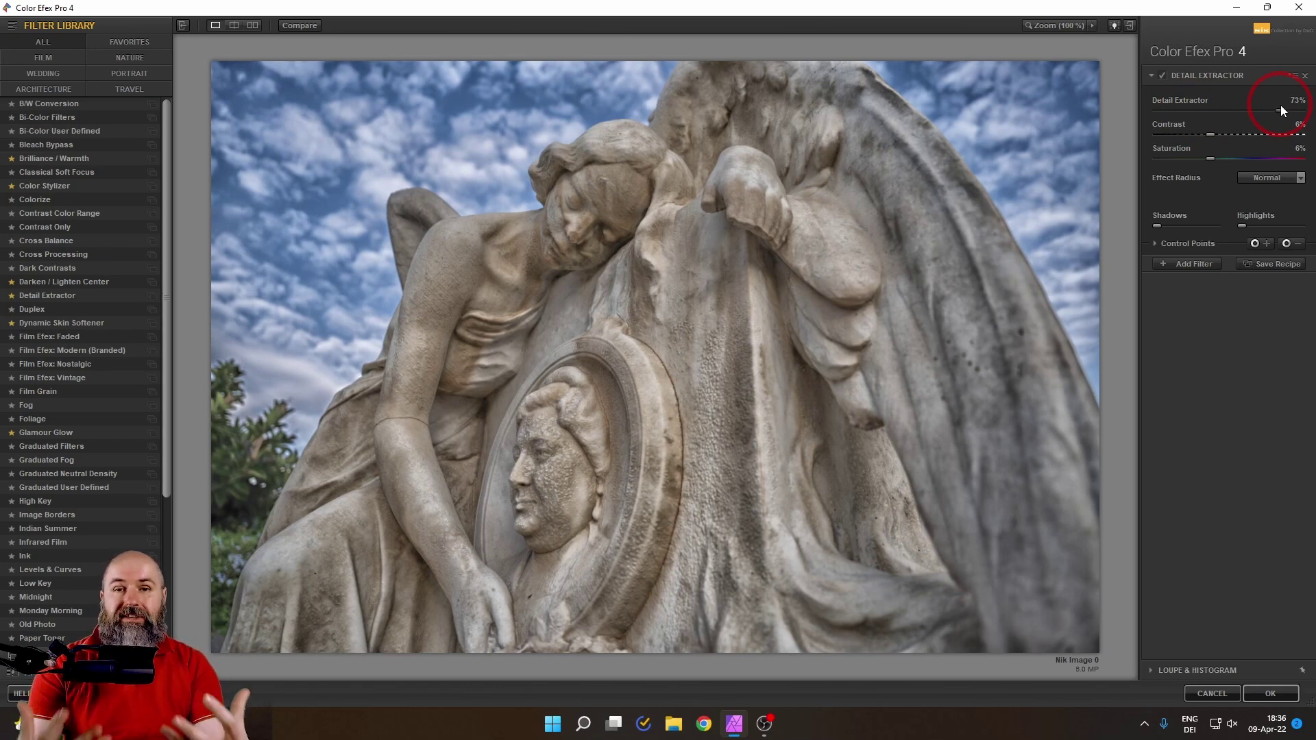
Step: Zoom to 100% on the angel's face and try the Fine effect radius
left_click(1054, 25)
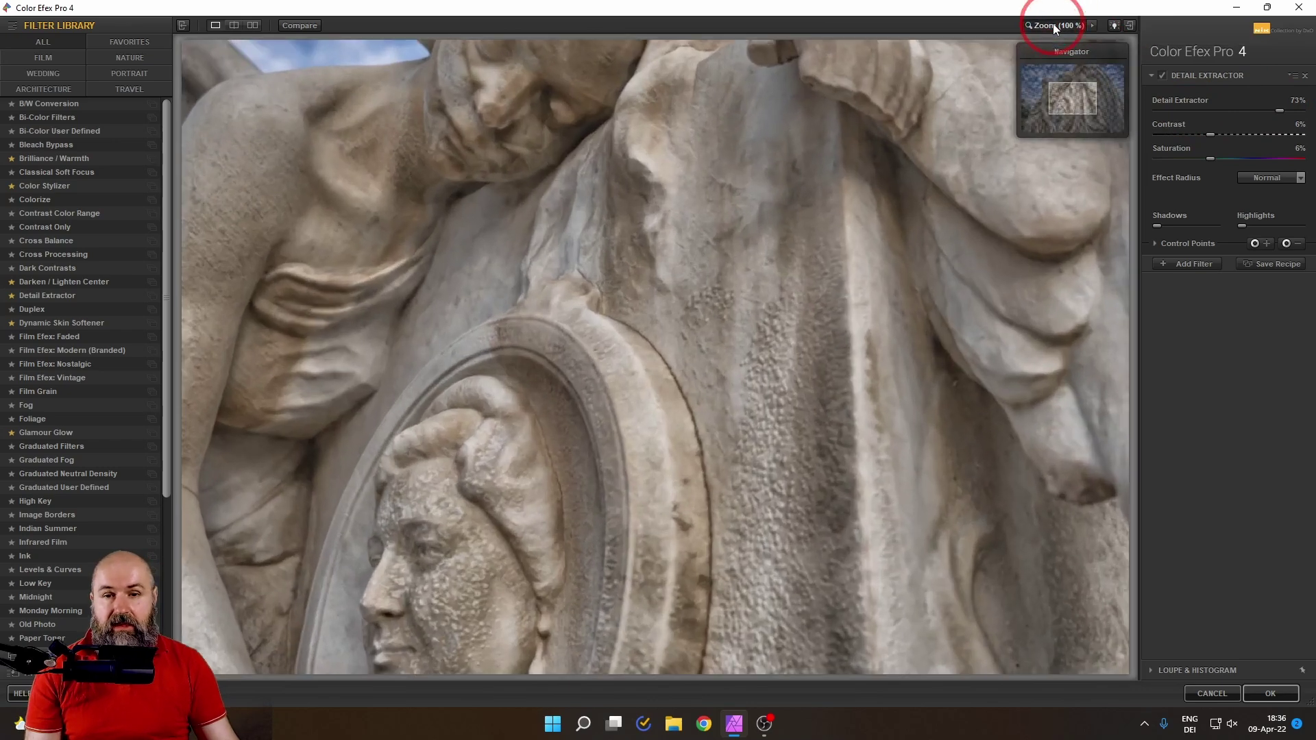
left_click(622, 138)
left_click(1047, 94)
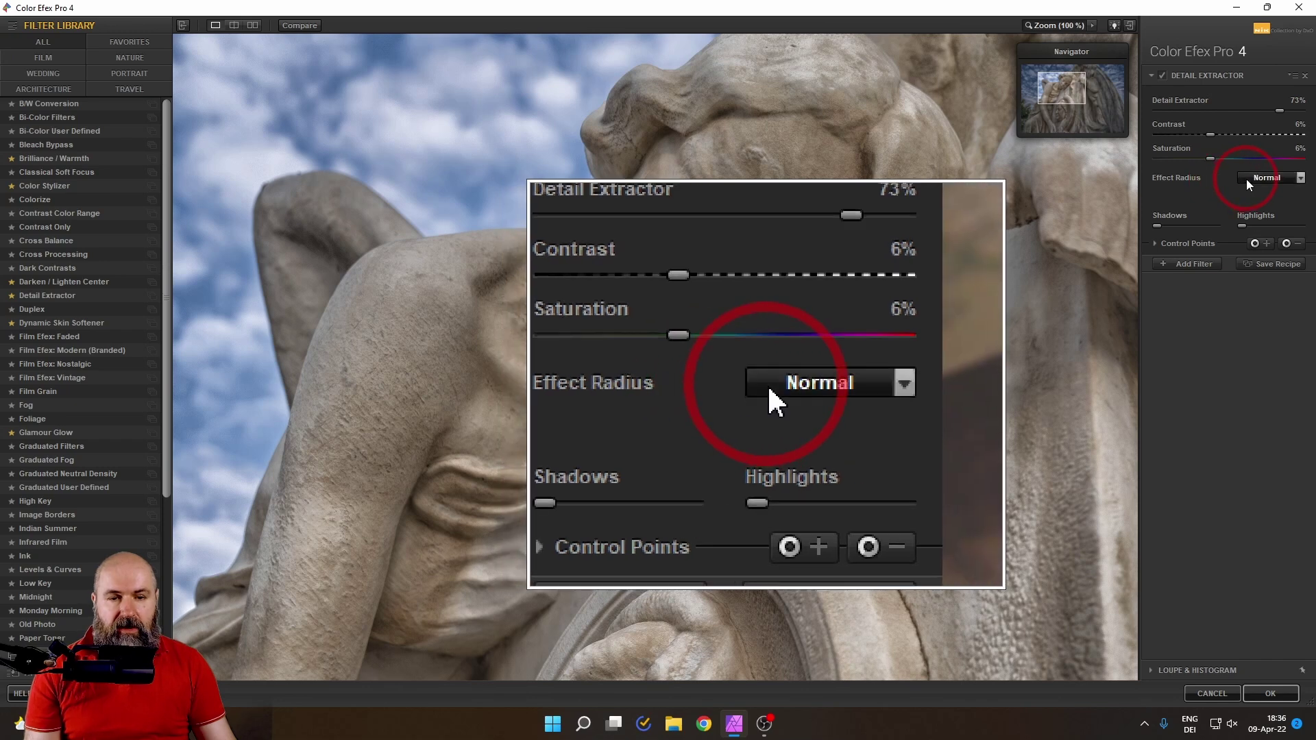
left_click(1246, 179)
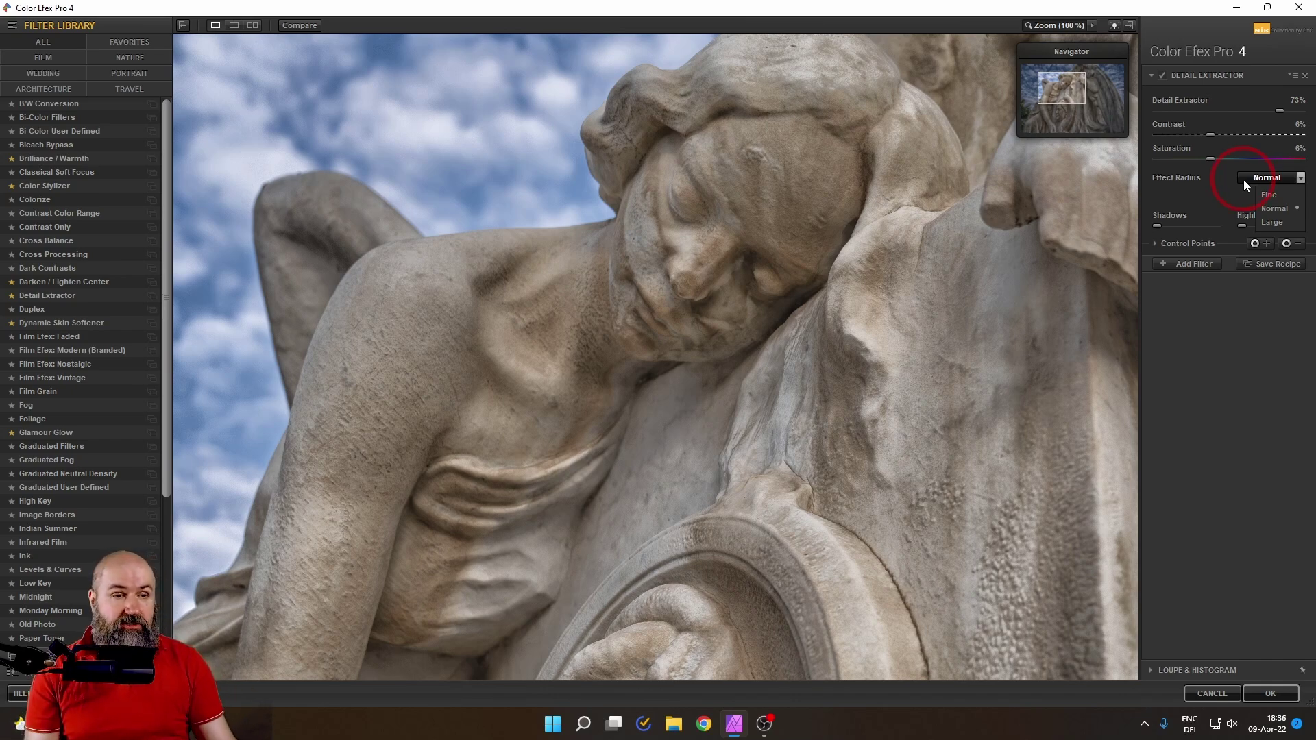
left_click(1269, 192)
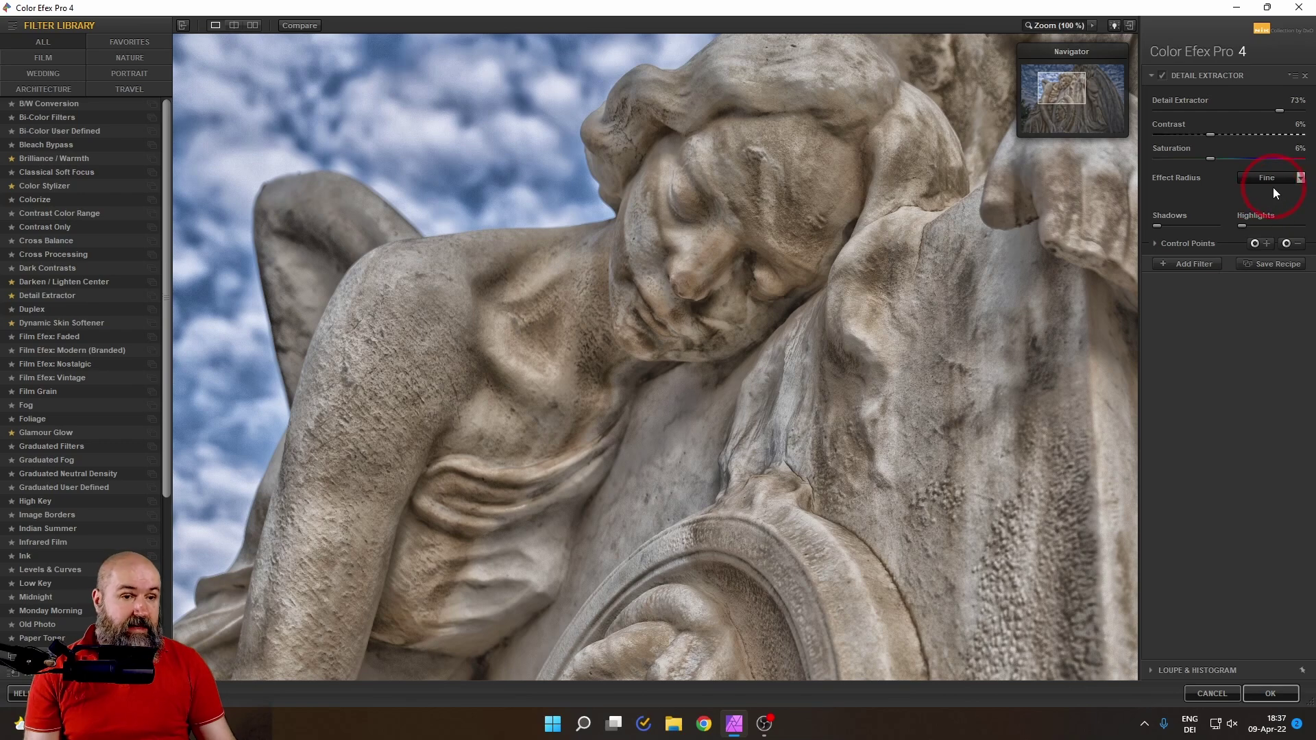
Step: Compare the Normal and Large radius, settle on Large, and fit the photo back in view
left_click(1261, 178)
left_click(1268, 205)
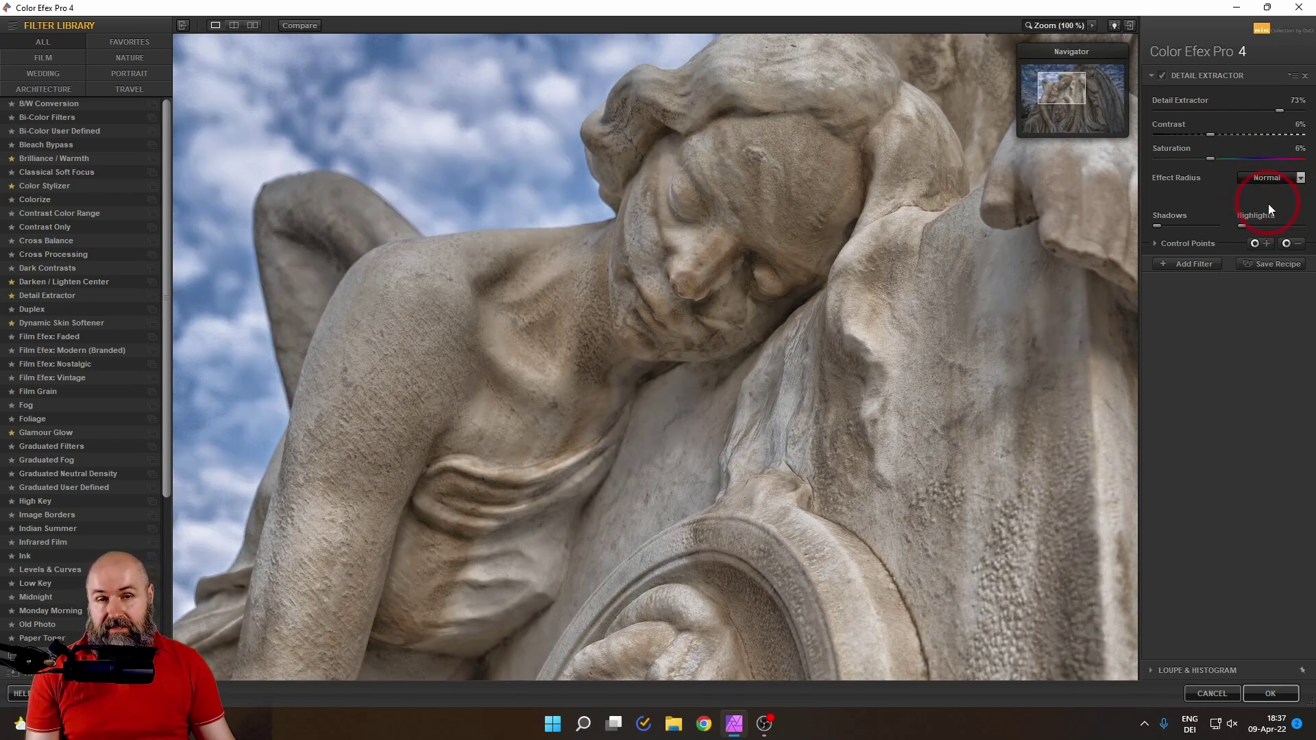
left_click(1268, 179)
left_click(1269, 218)
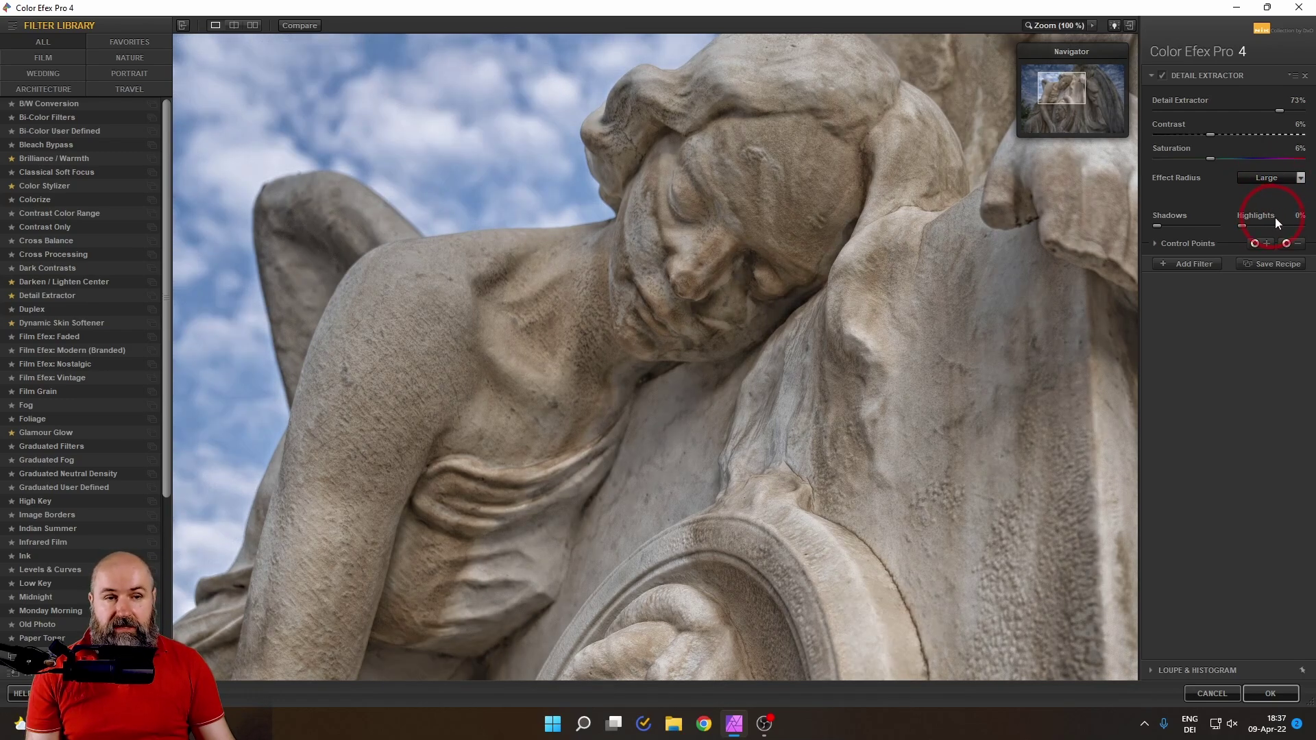
left_click(1051, 25)
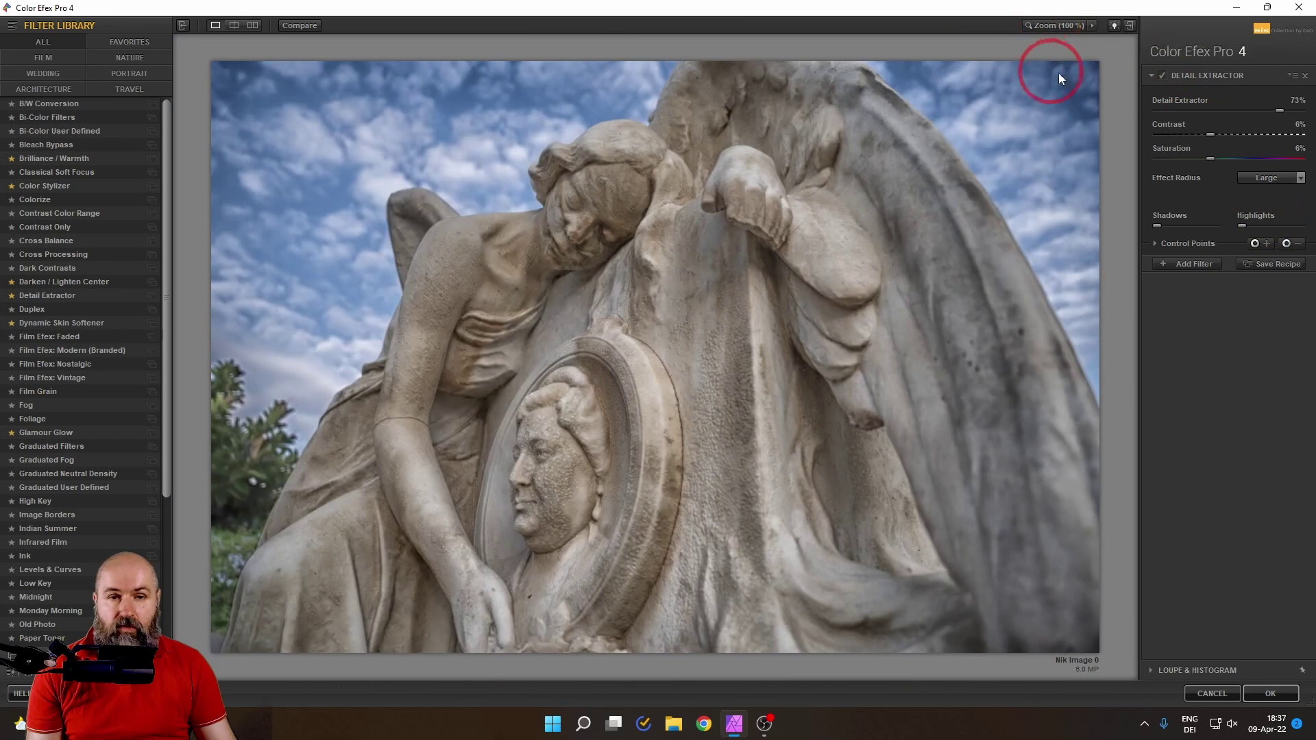
Step: Toggle Detail Extractor off and on to compare the filtered and original photo
left_click(1161, 74)
left_click(1161, 74)
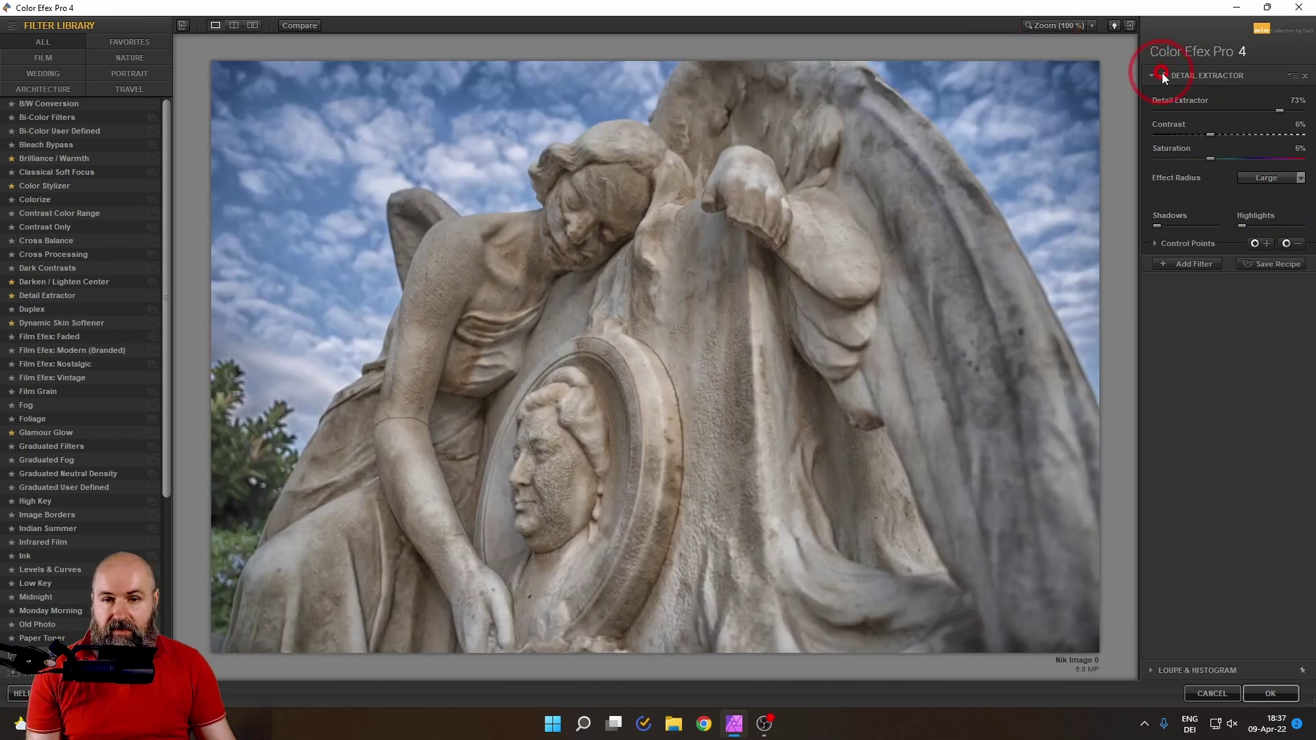
left_click(1161, 74)
left_click(1161, 74)
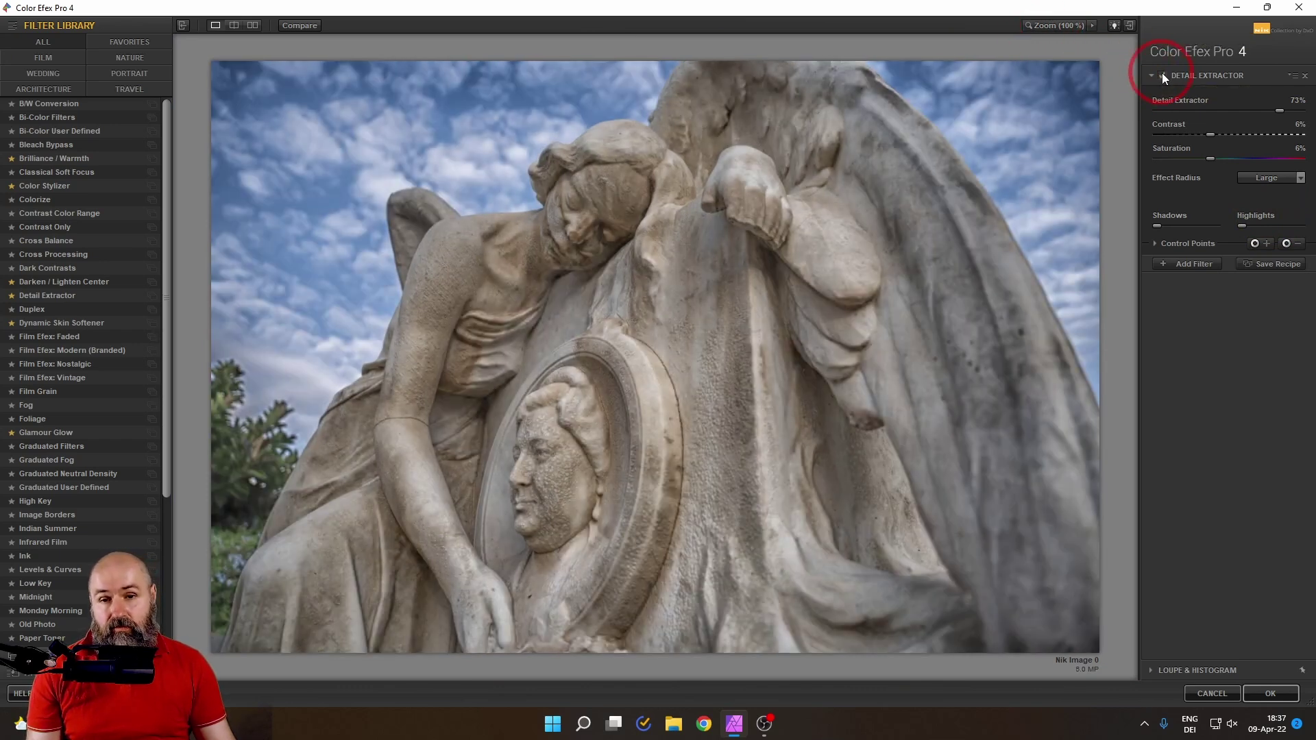
left_click(1231, 155)
Step: Try the Normal and Large effect radius again, keeping Normal
left_click(1268, 177)
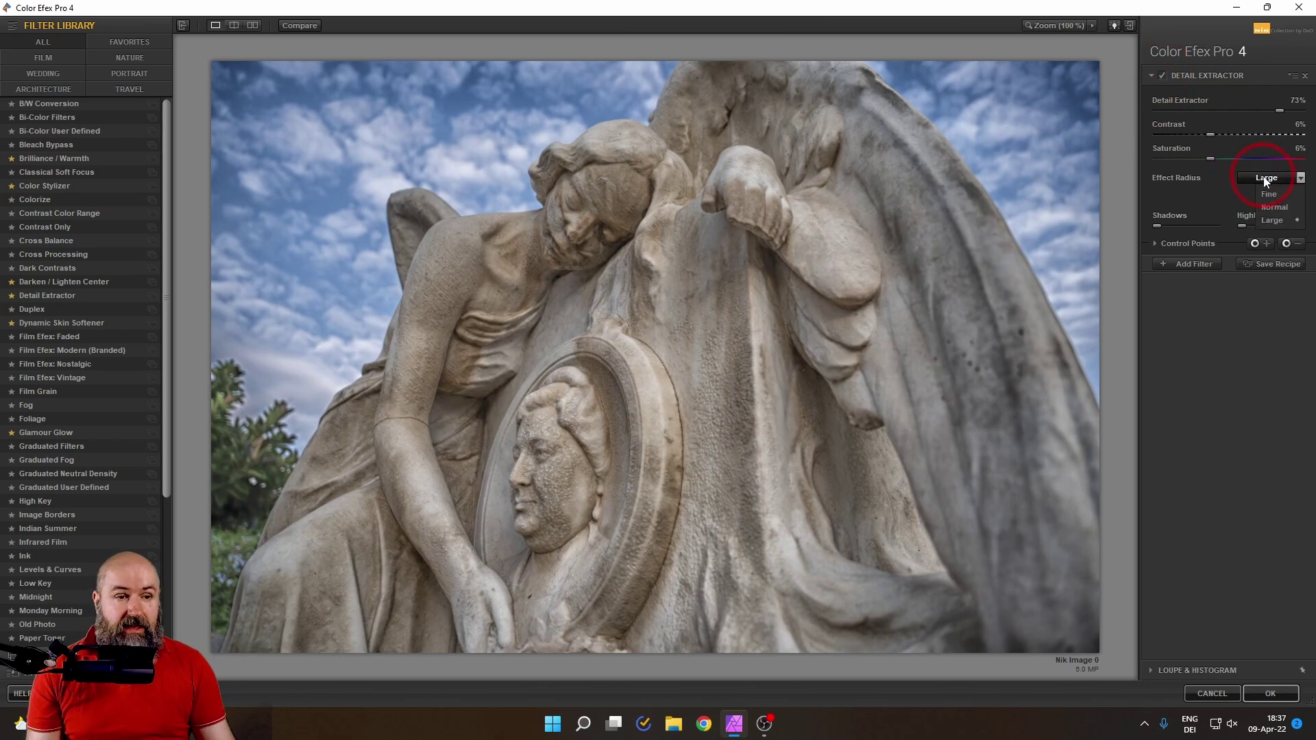
left_click(1272, 206)
left_click(1274, 219)
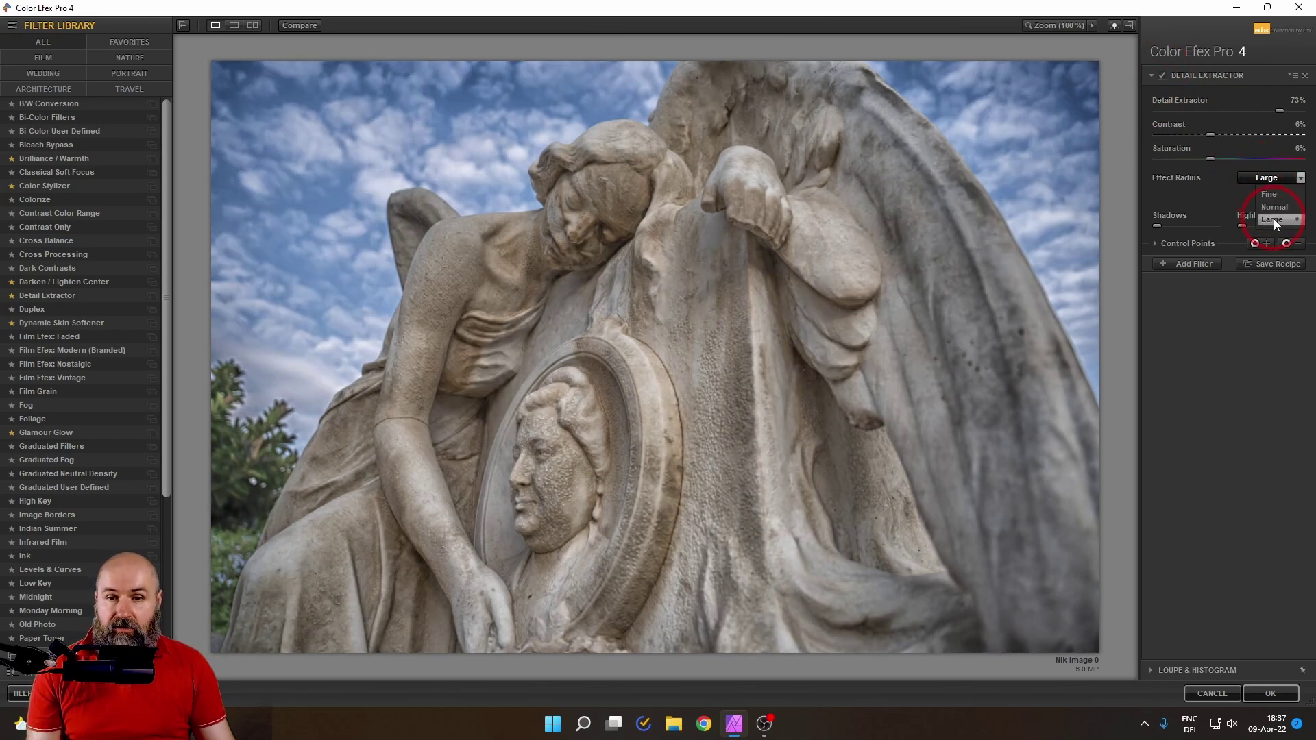
left_click(1275, 204)
left_click(1273, 219)
left_click(1272, 207)
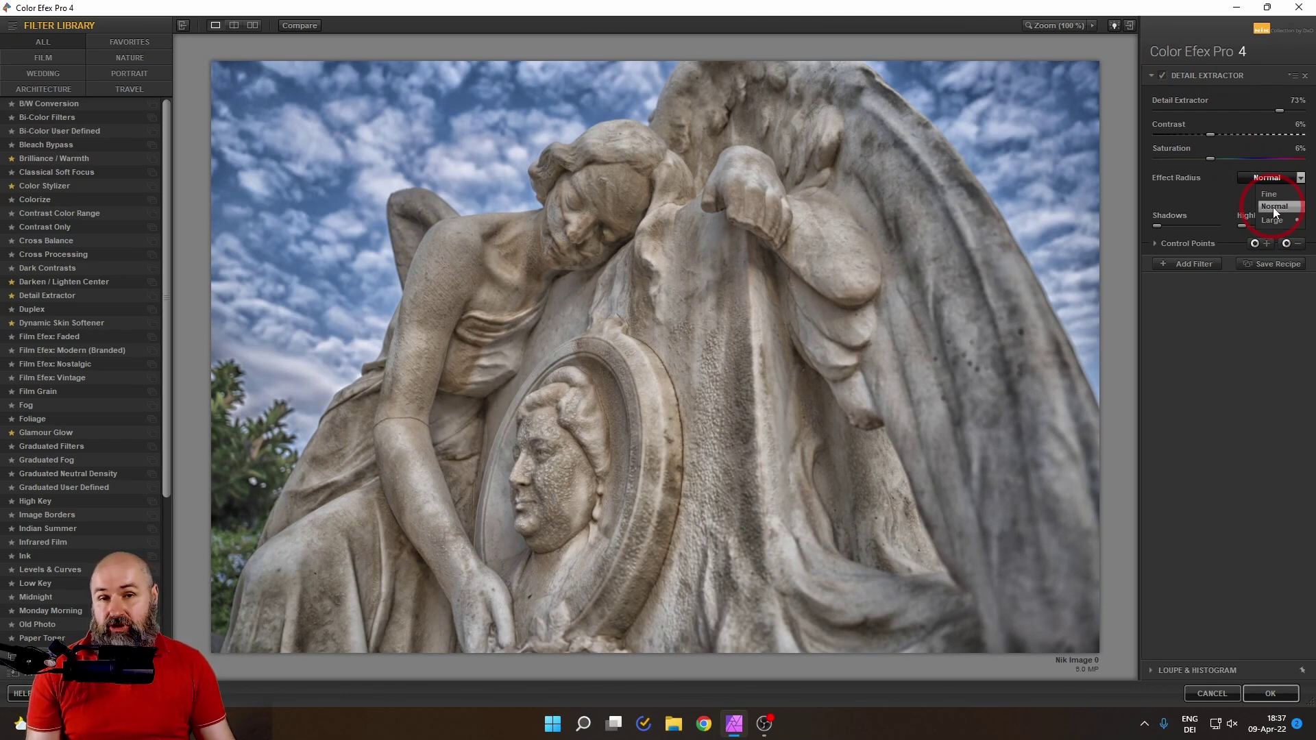
left_click(1272, 207)
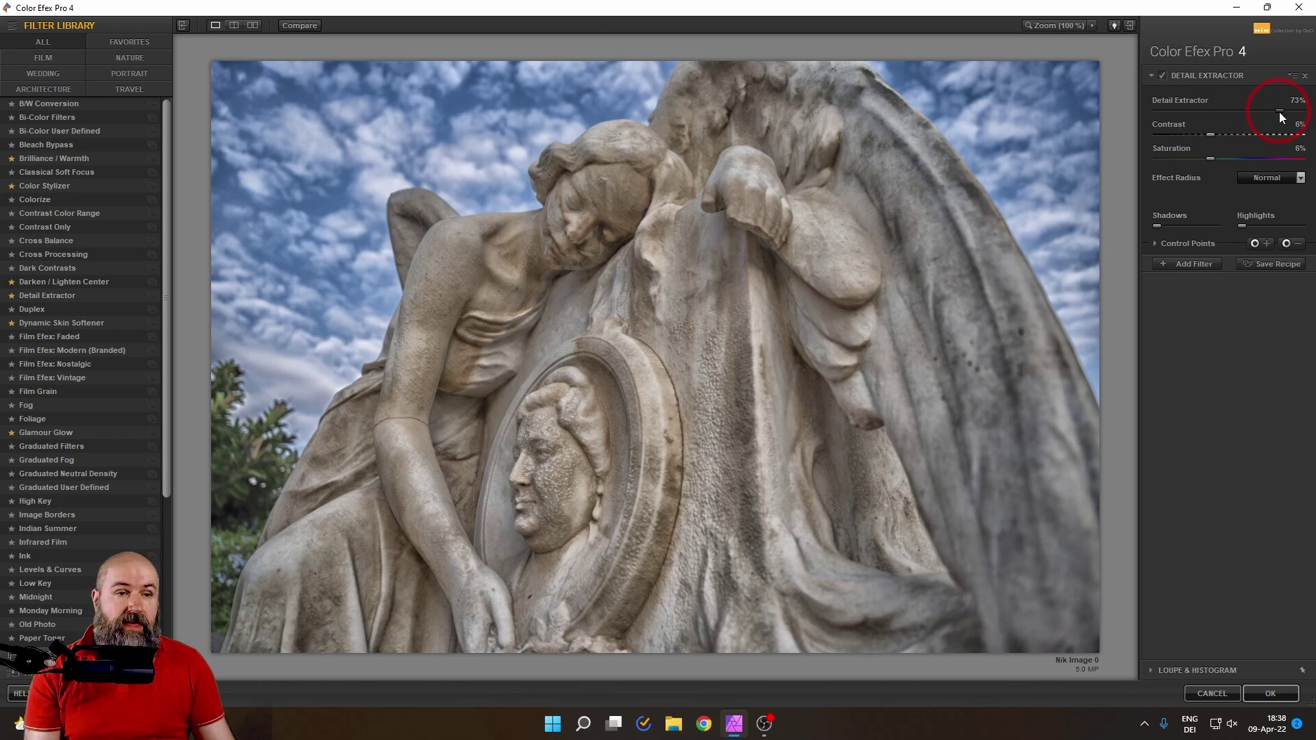
Step: Lower Detail Extractor to 46% and set Contrast to 15% and Saturation to 36%
left_click_drag(1279, 113, 1235, 109)
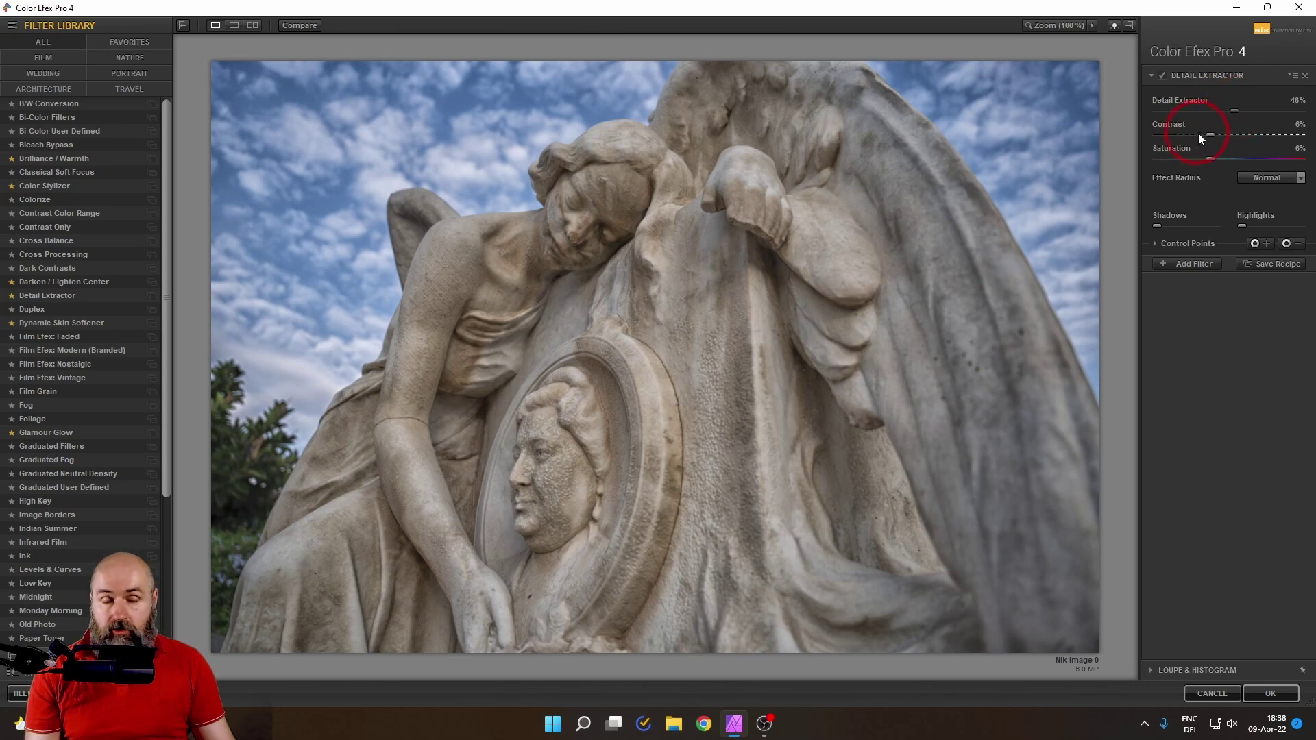
left_click_drag(1191, 135, 1206, 135)
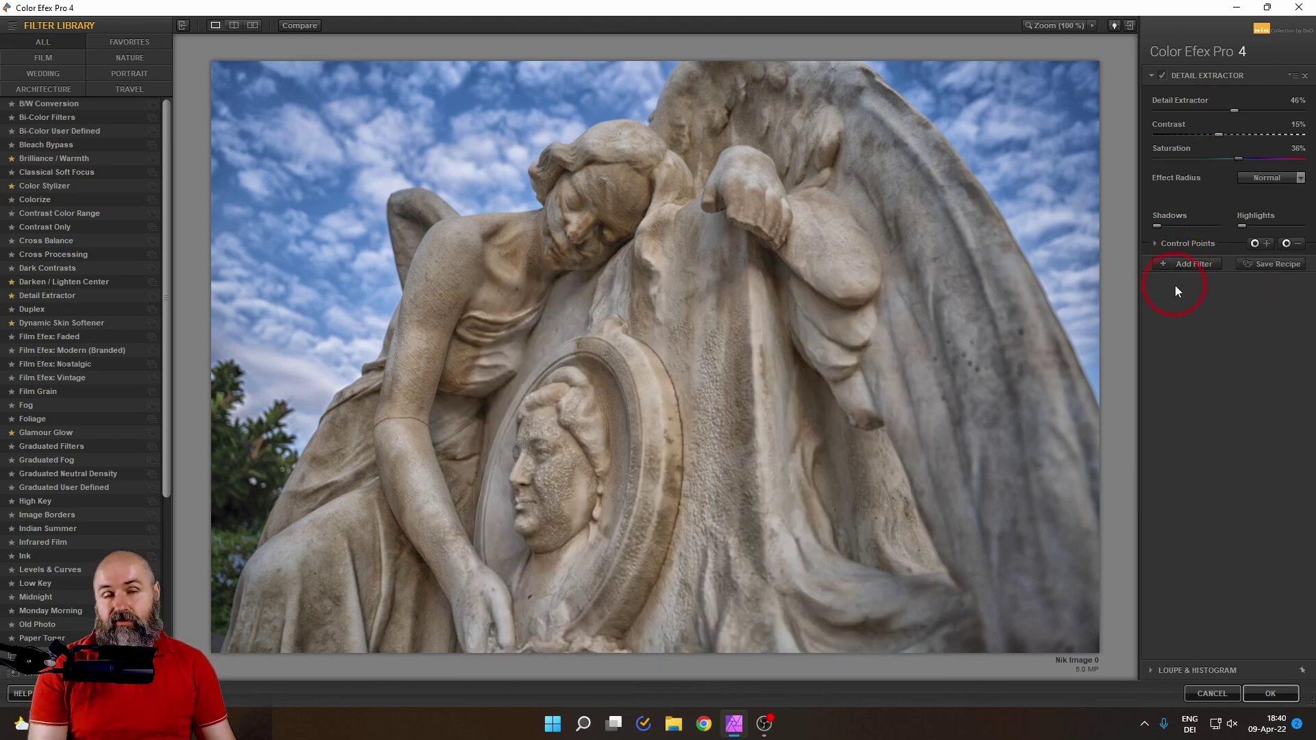
Step: Add a Graduated User Defined filter at 0% opacity with a dark brown colour sampled from the photo
left_click(1183, 264)
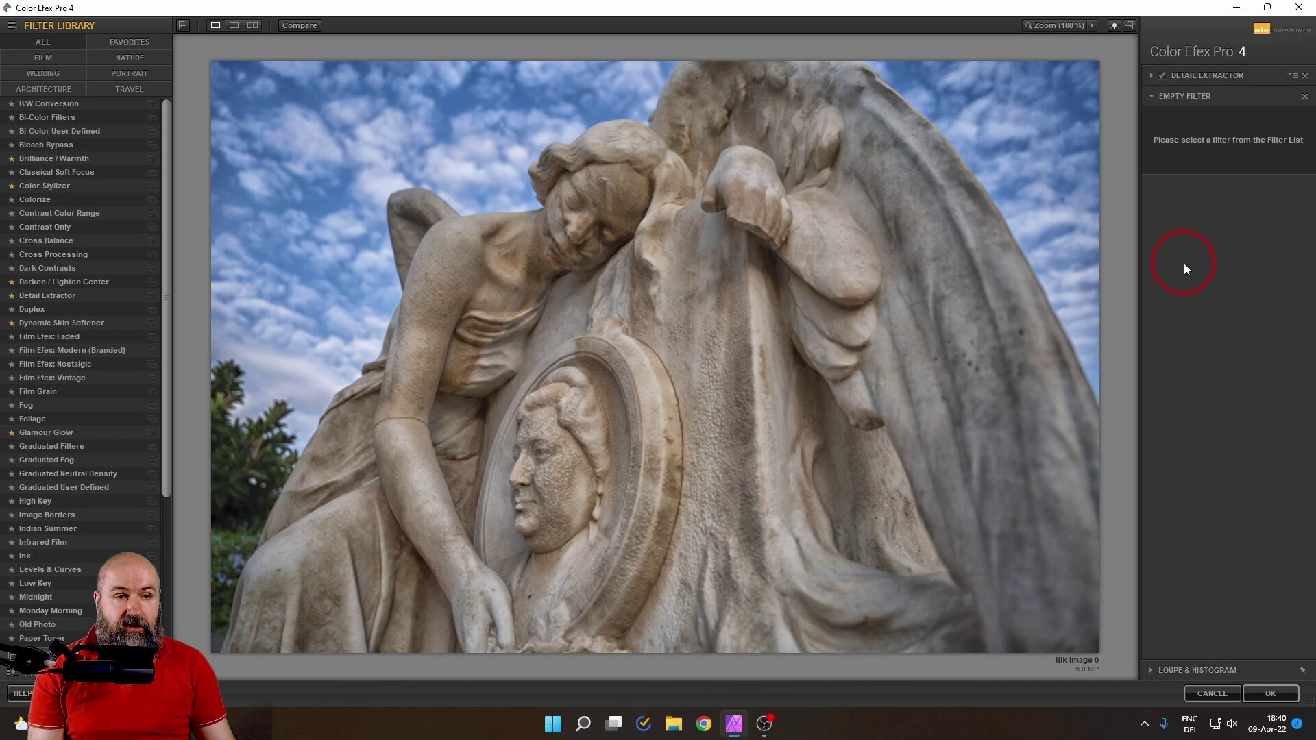
scroll(58, 286, "down", 5)
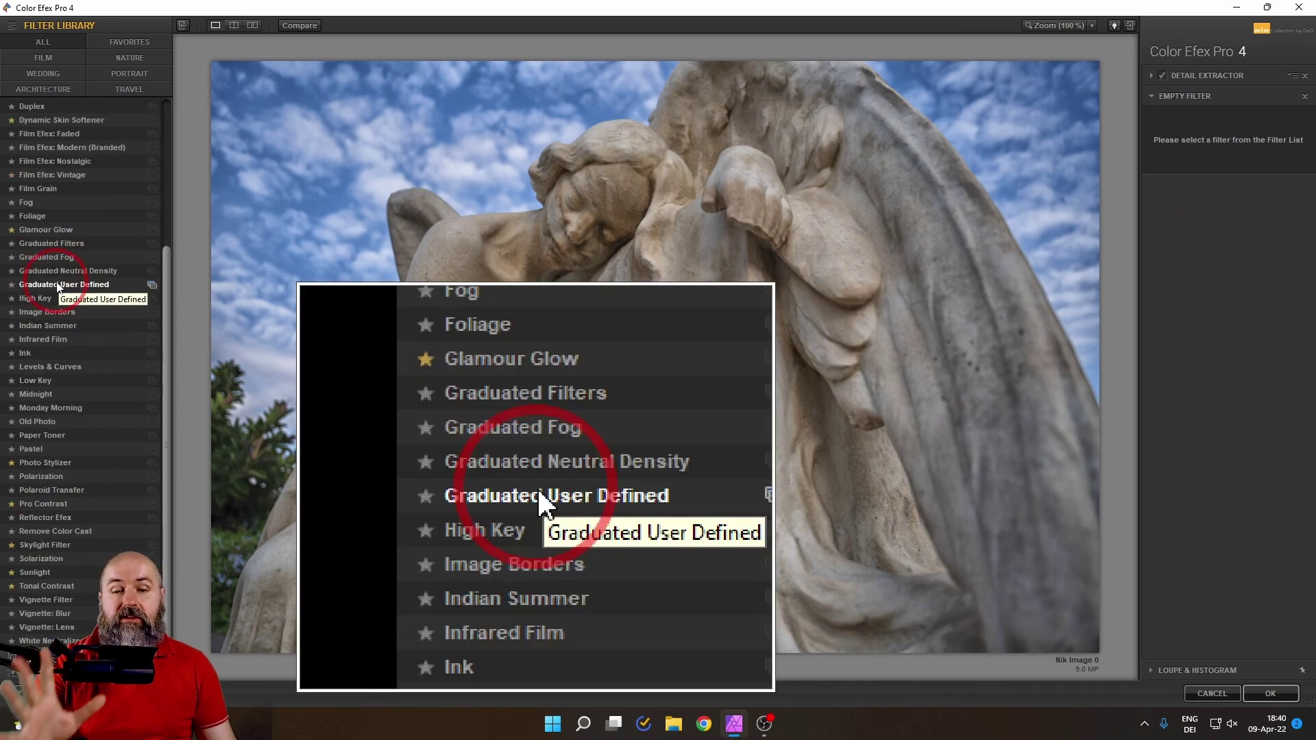
left_click(57, 286)
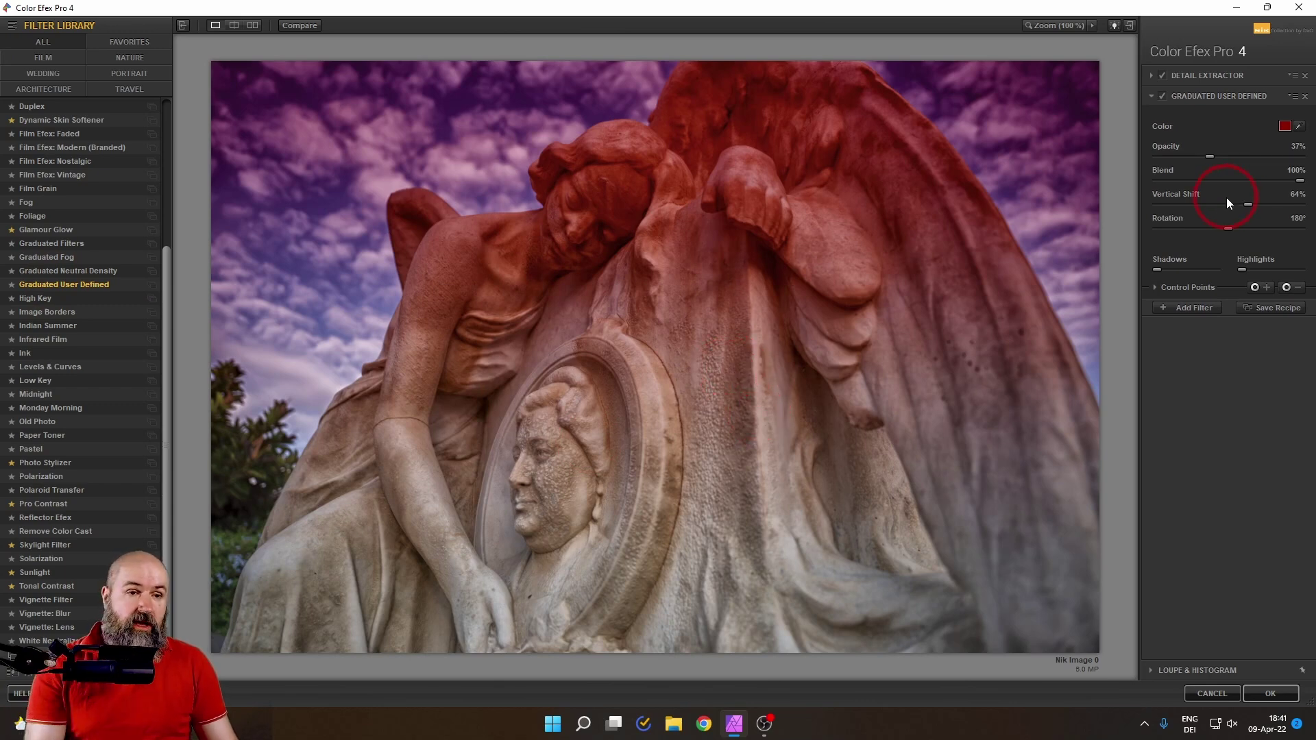
left_click_drag(1210, 157, 1142, 151)
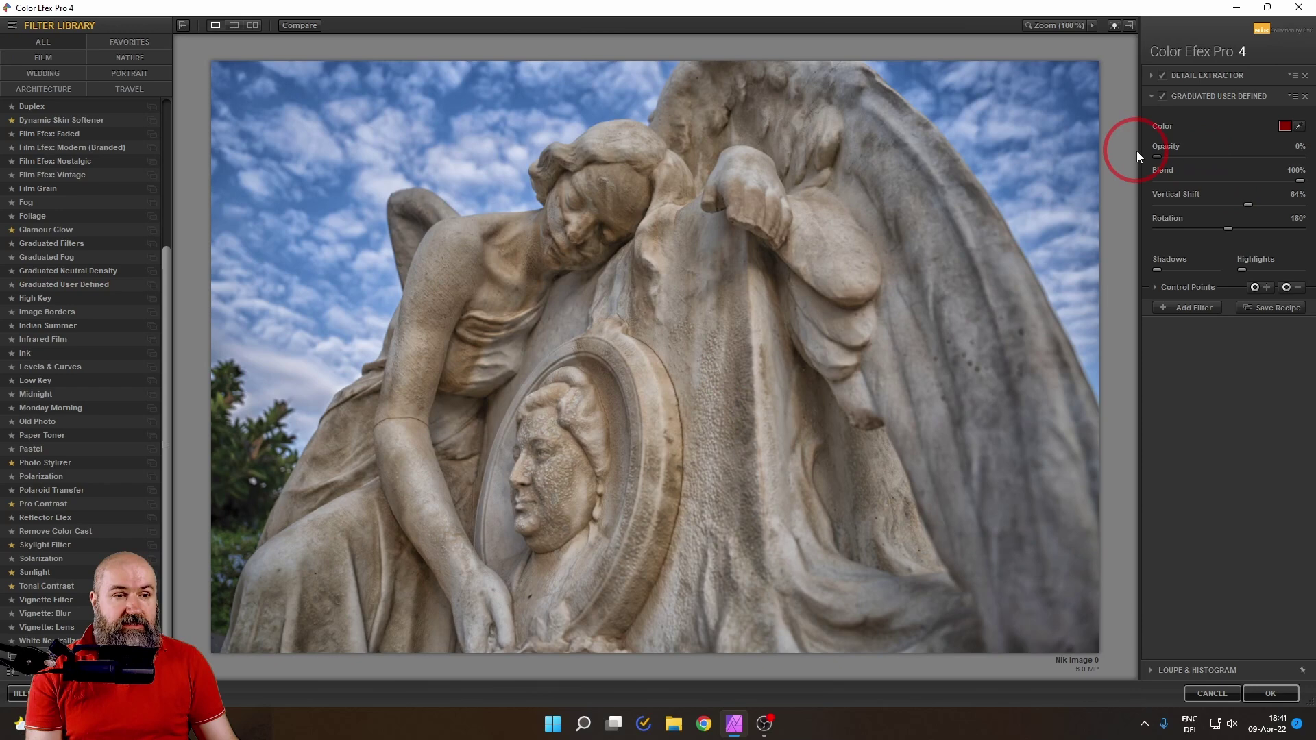
left_click(1299, 127)
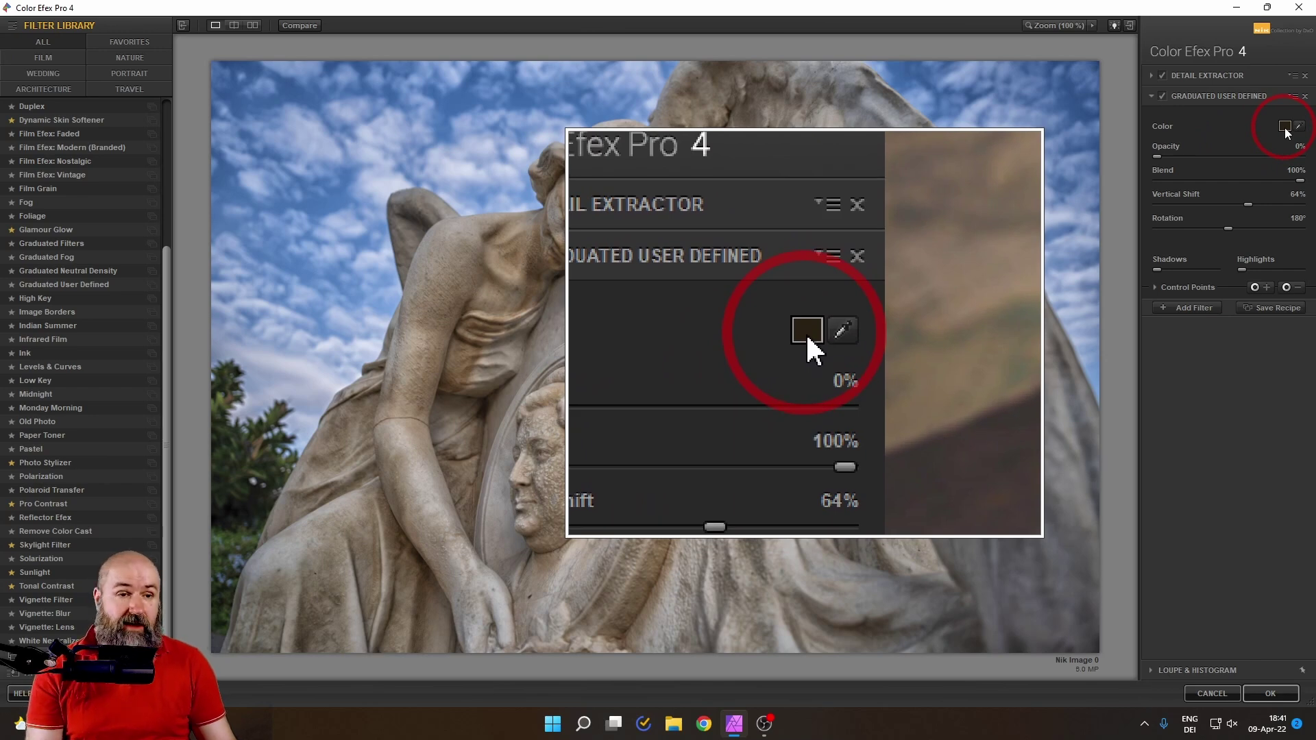
Step: Raise gradient opacity to 57%, rotate it from 180° to 305°, then lower opacity to 33%
left_click_drag(1158, 157, 1241, 155)
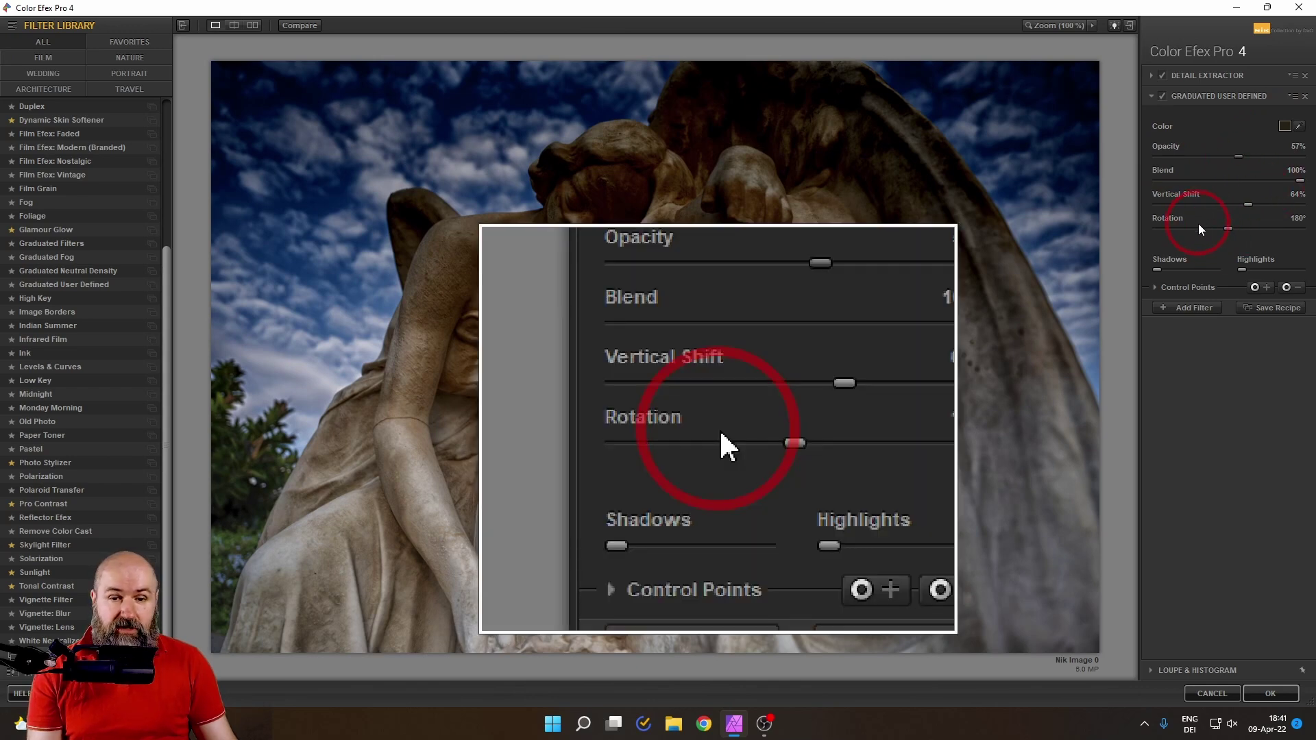
left_click_drag(1227, 229, 1277, 232)
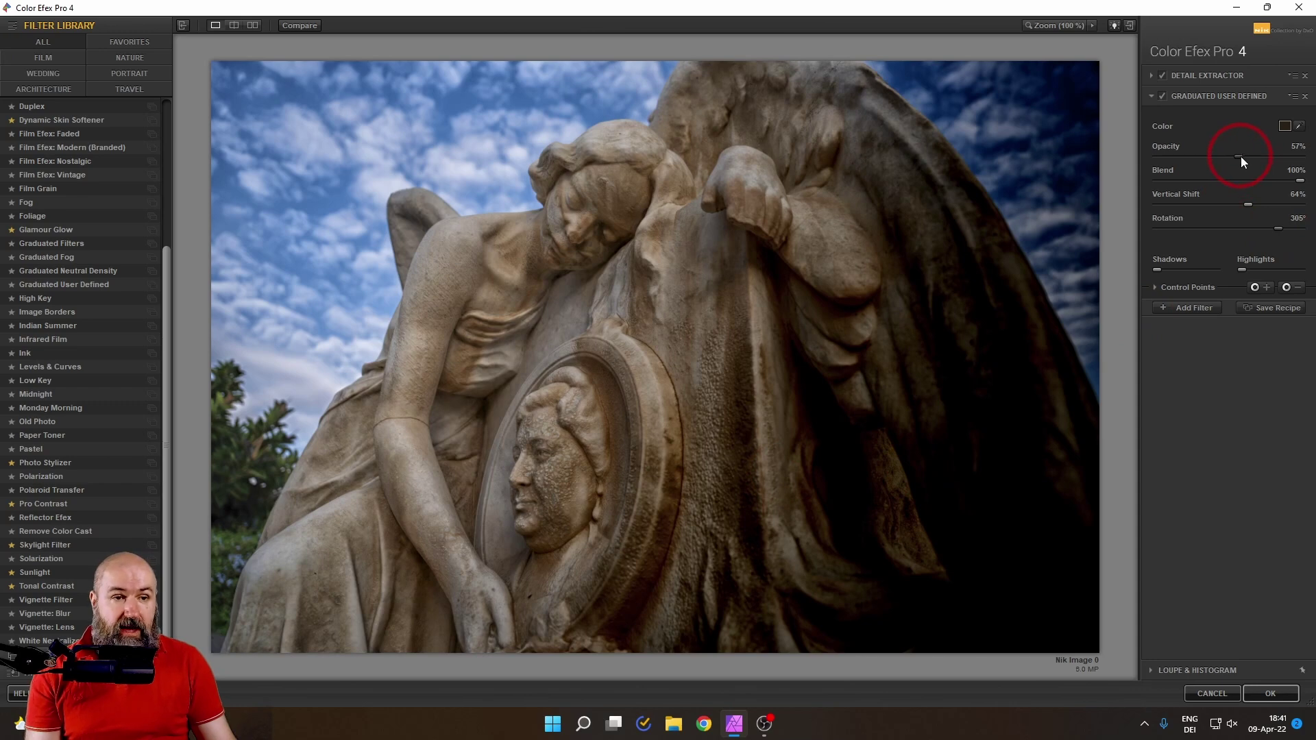
left_click_drag(1241, 156, 1205, 162)
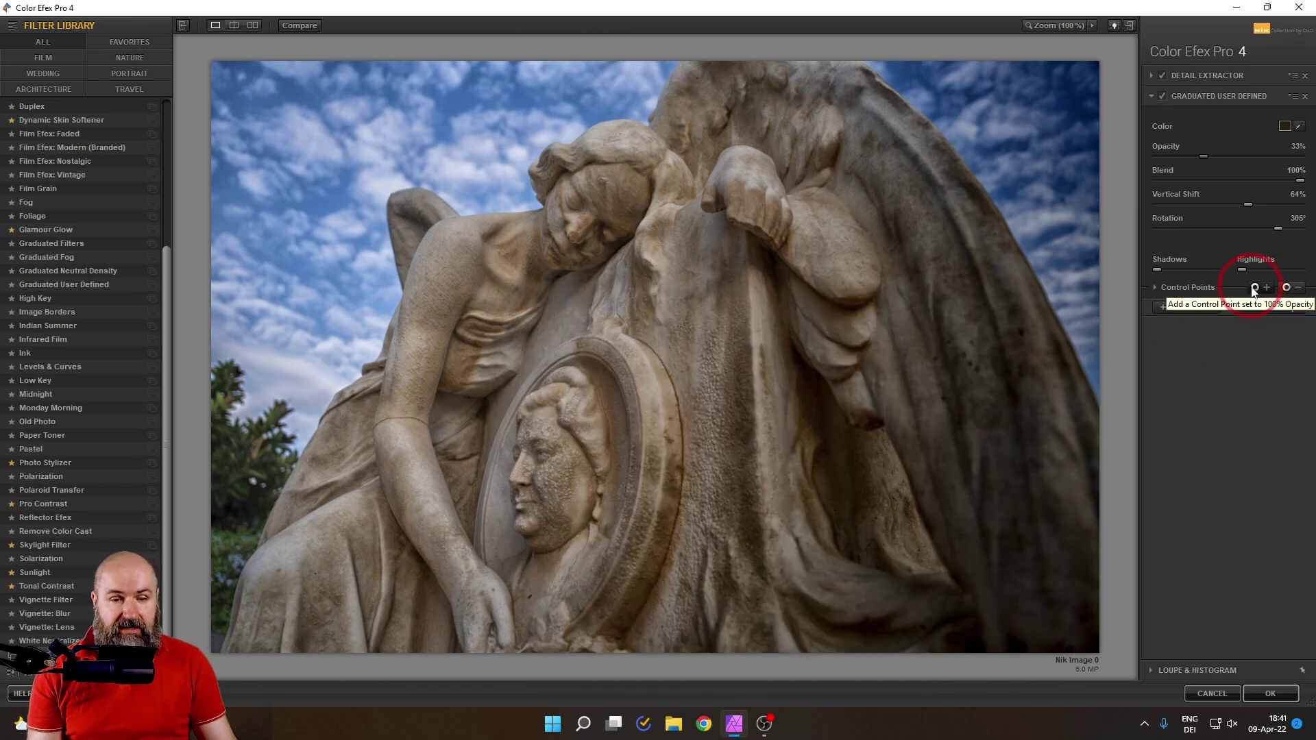
Step: Place a control point on the shadowed stone right of the medallion and enlarge its size
left_click(1253, 287)
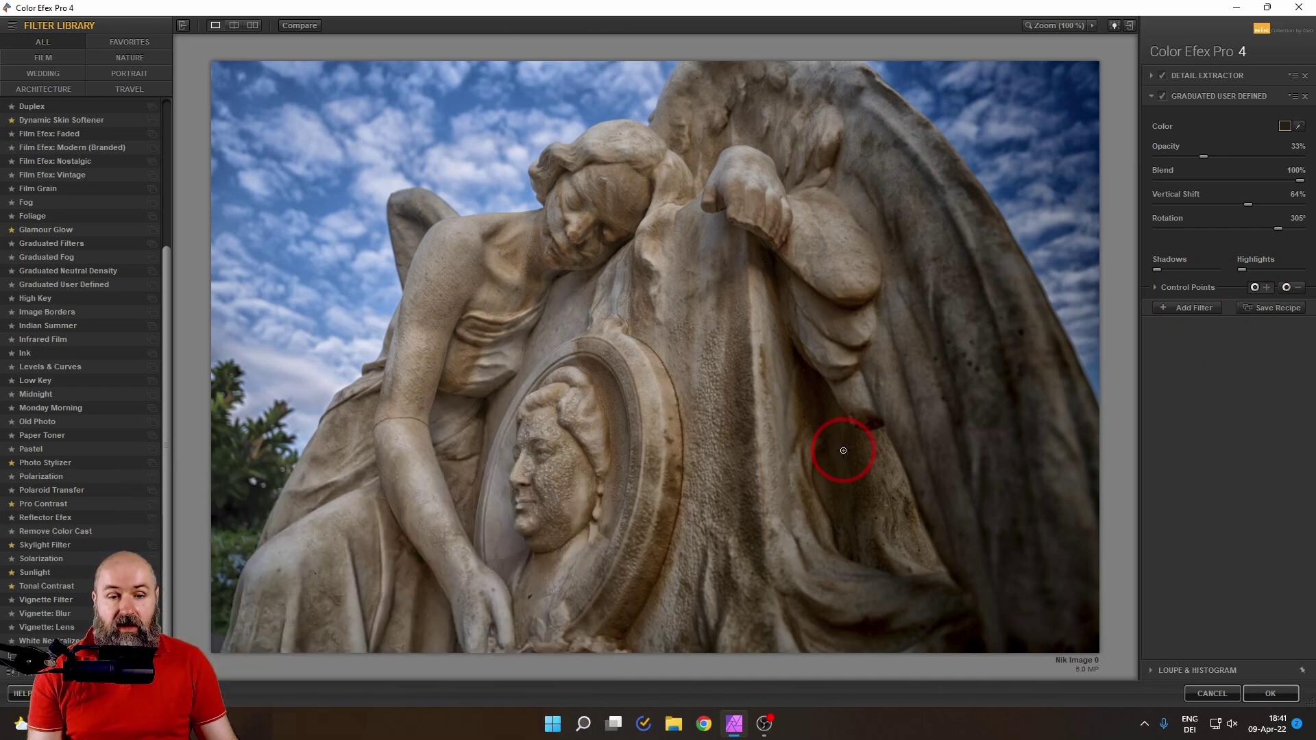
left_click(840, 448)
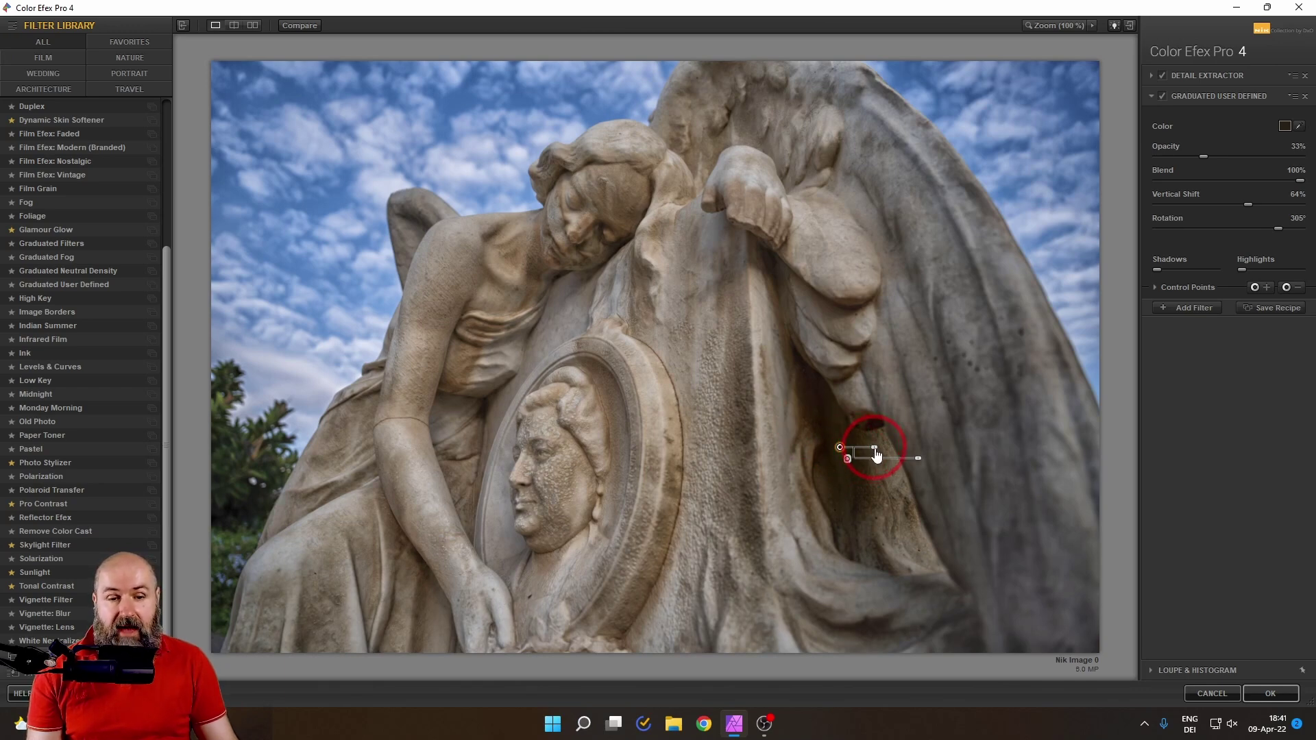
left_click_drag(873, 454, 911, 461)
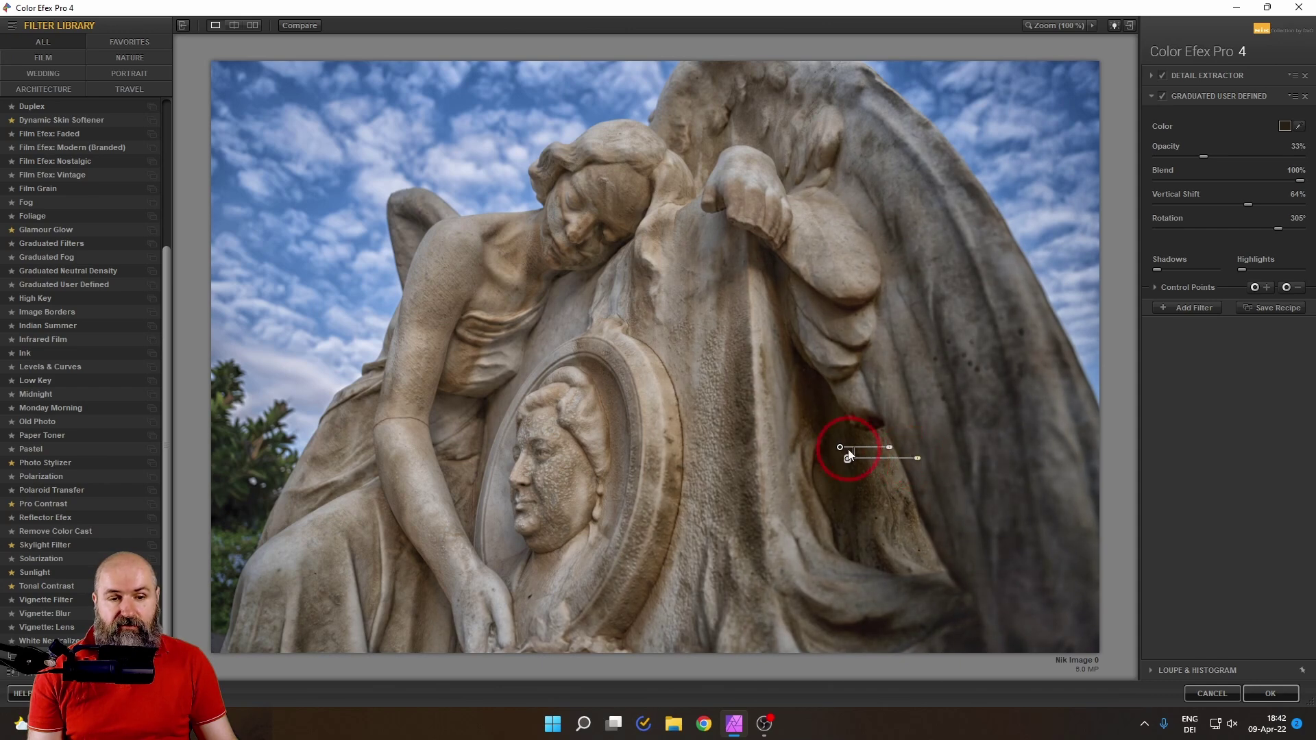
mouse_move(845, 458)
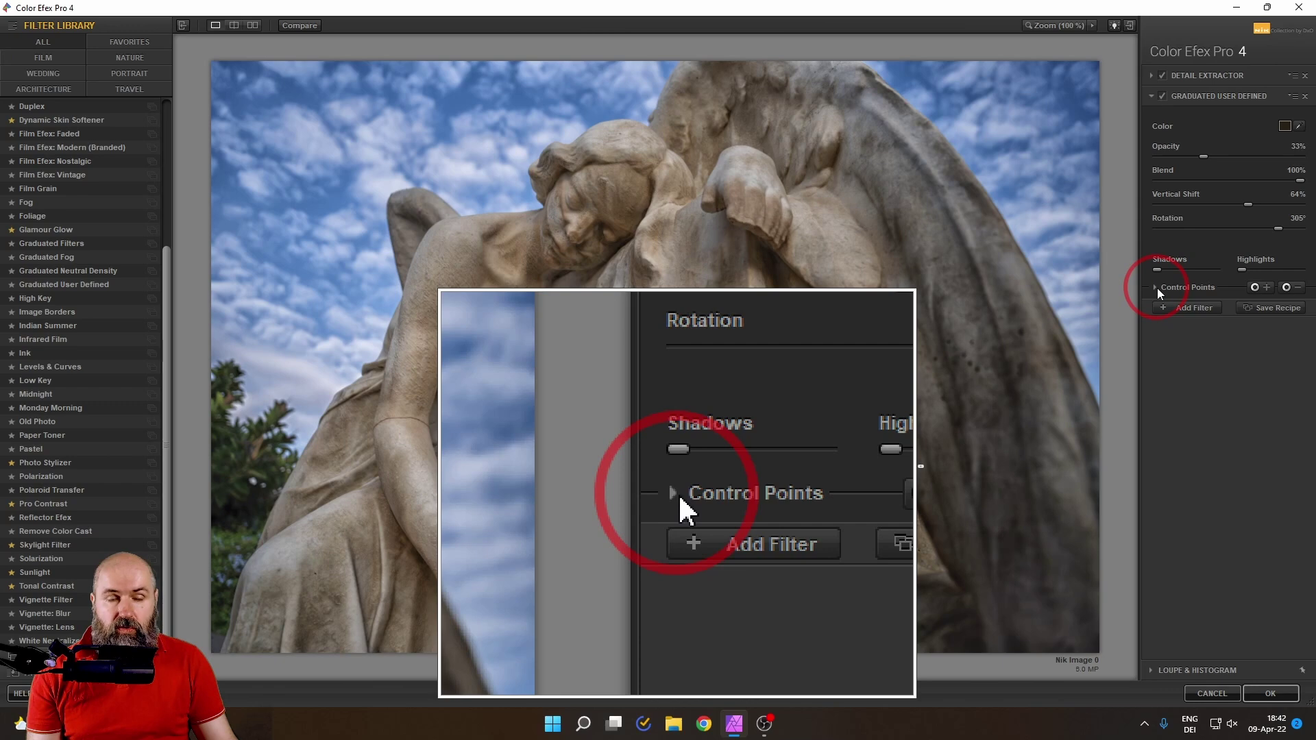
Step: Show the control point's selection mask, move the point slightly lower, then hide the mask
left_click(1157, 288)
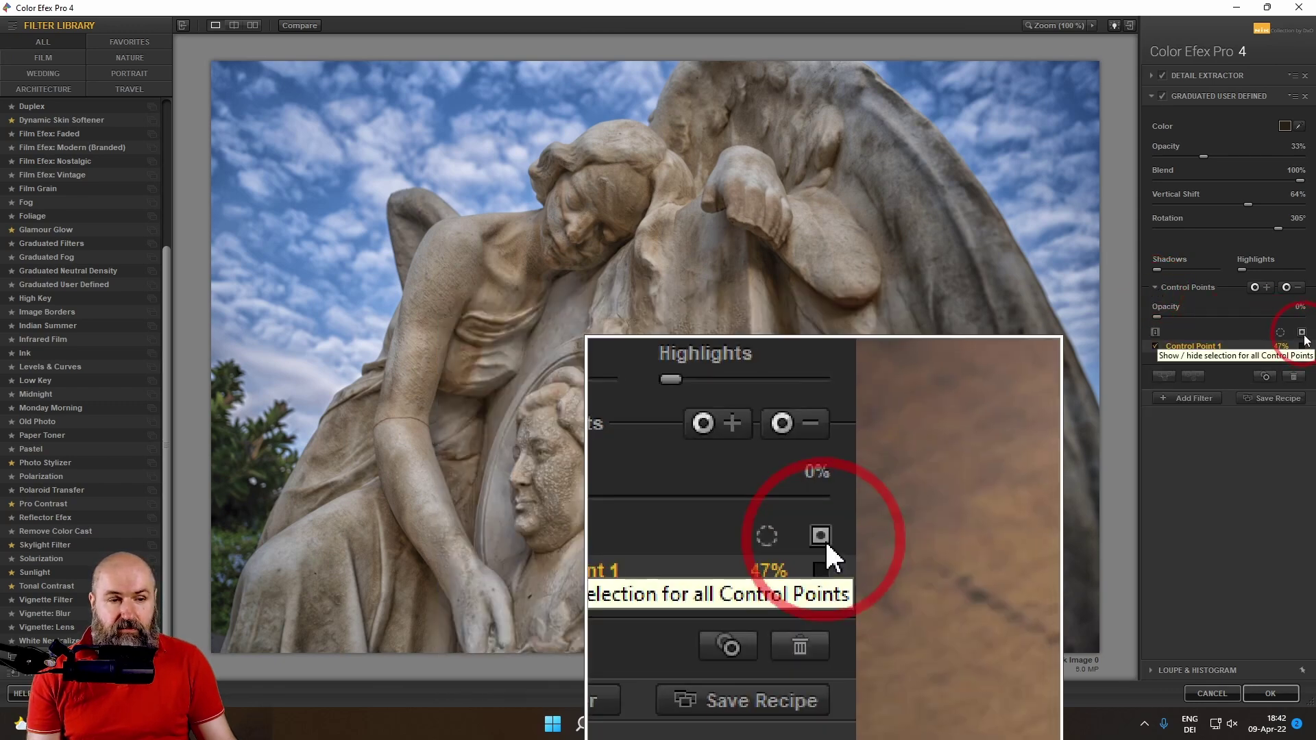
left_click(1302, 333)
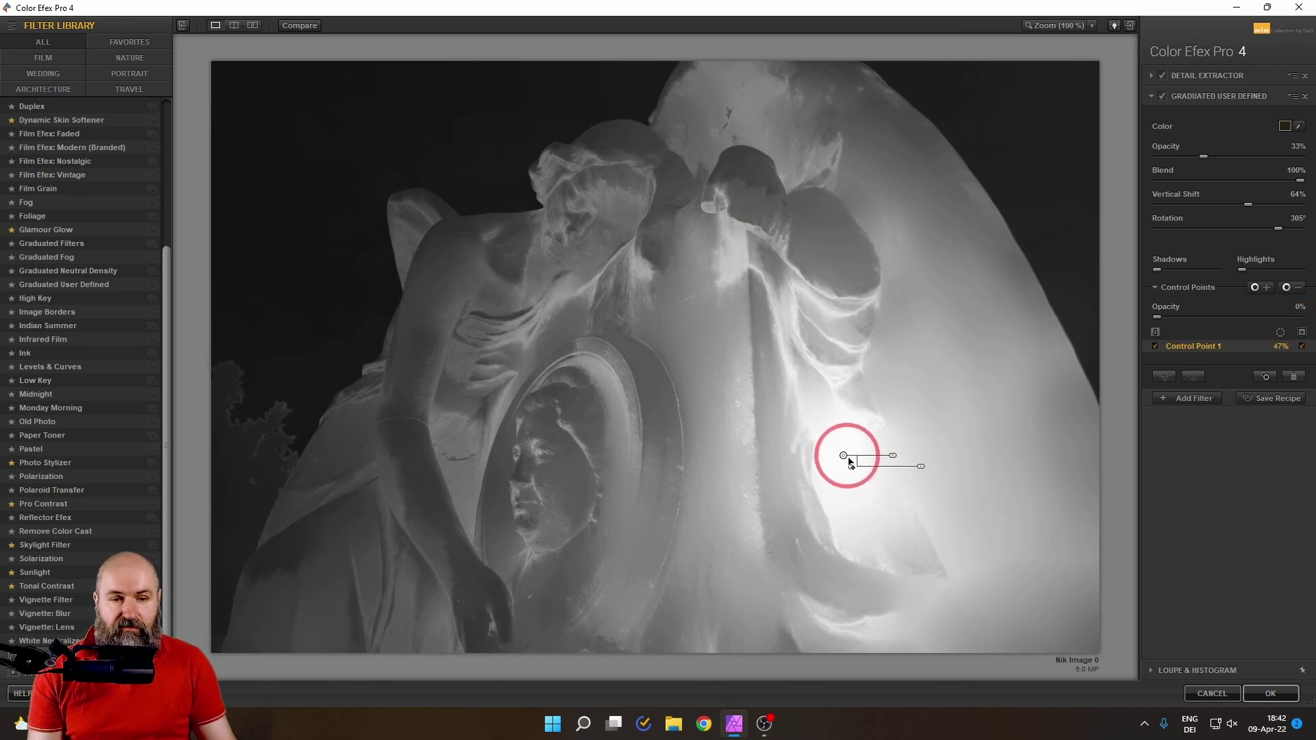
left_click_drag(844, 455, 890, 464)
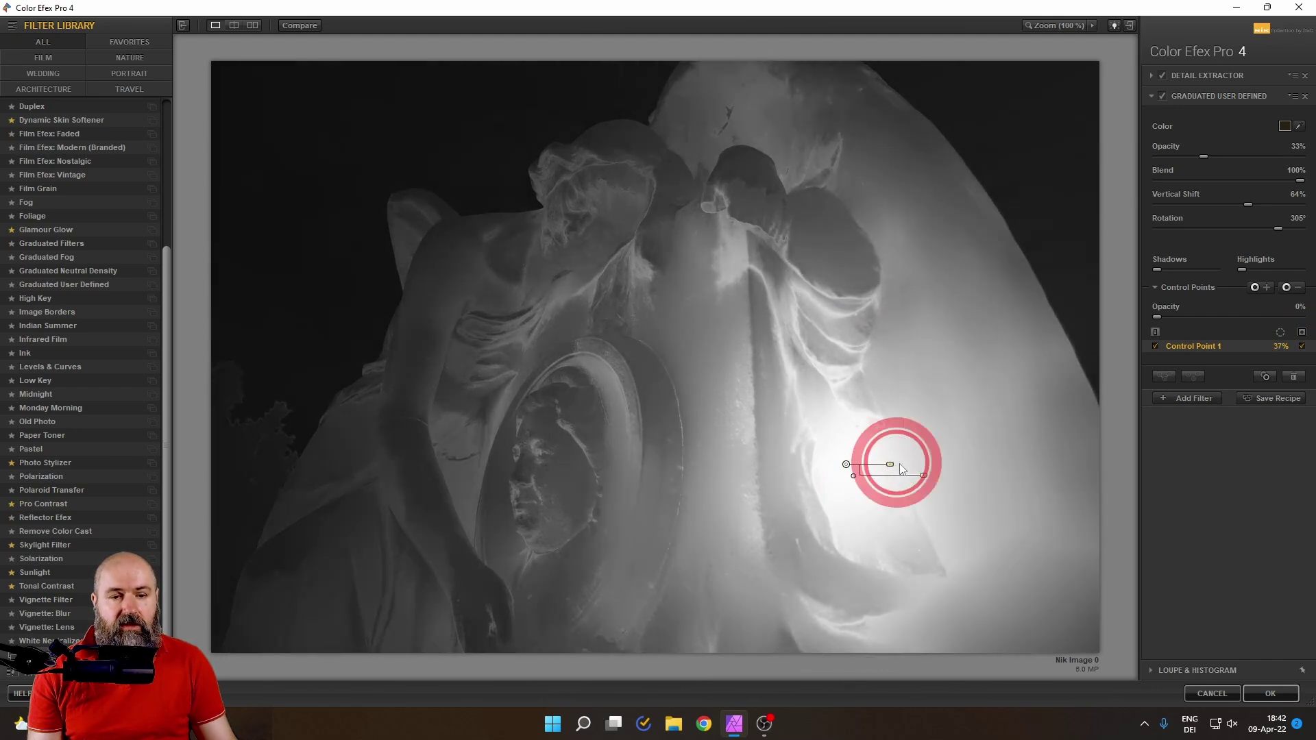
left_click(1302, 333)
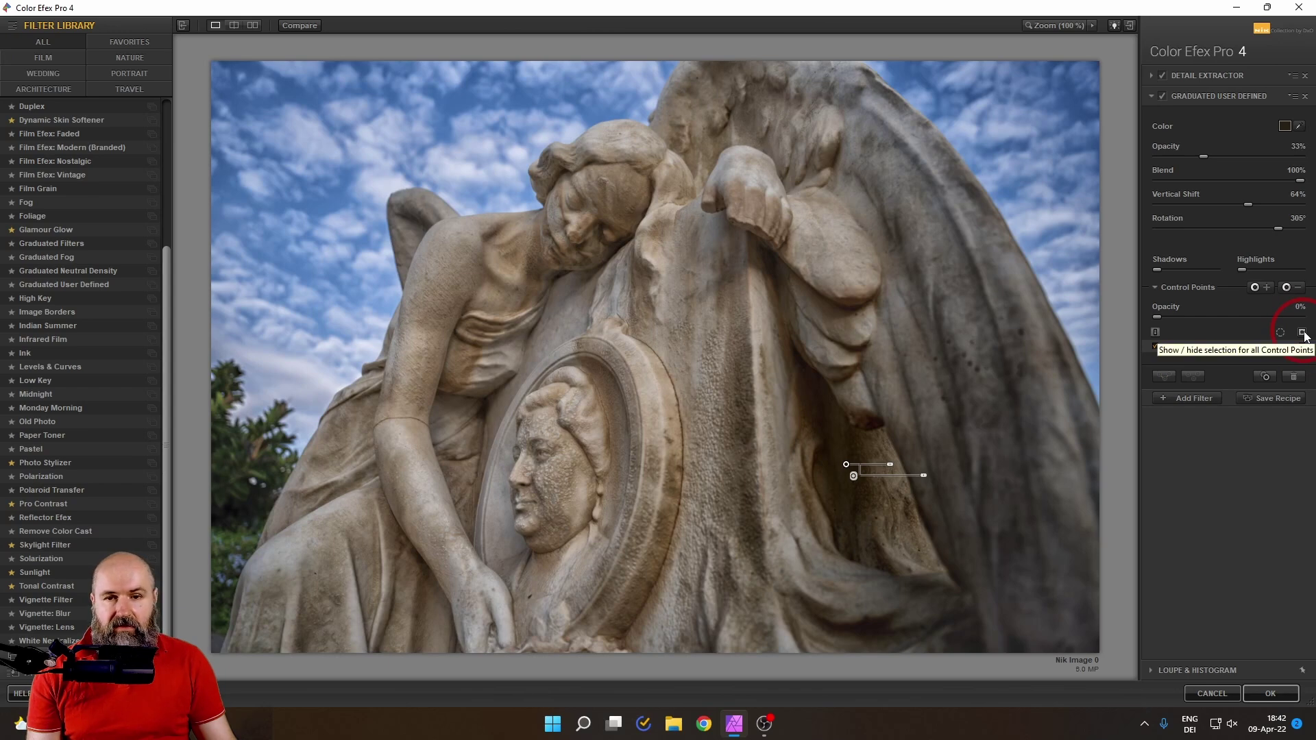
Step: Toggle the Graduated User Defined filter off and on to compare before and after
left_click(1162, 95)
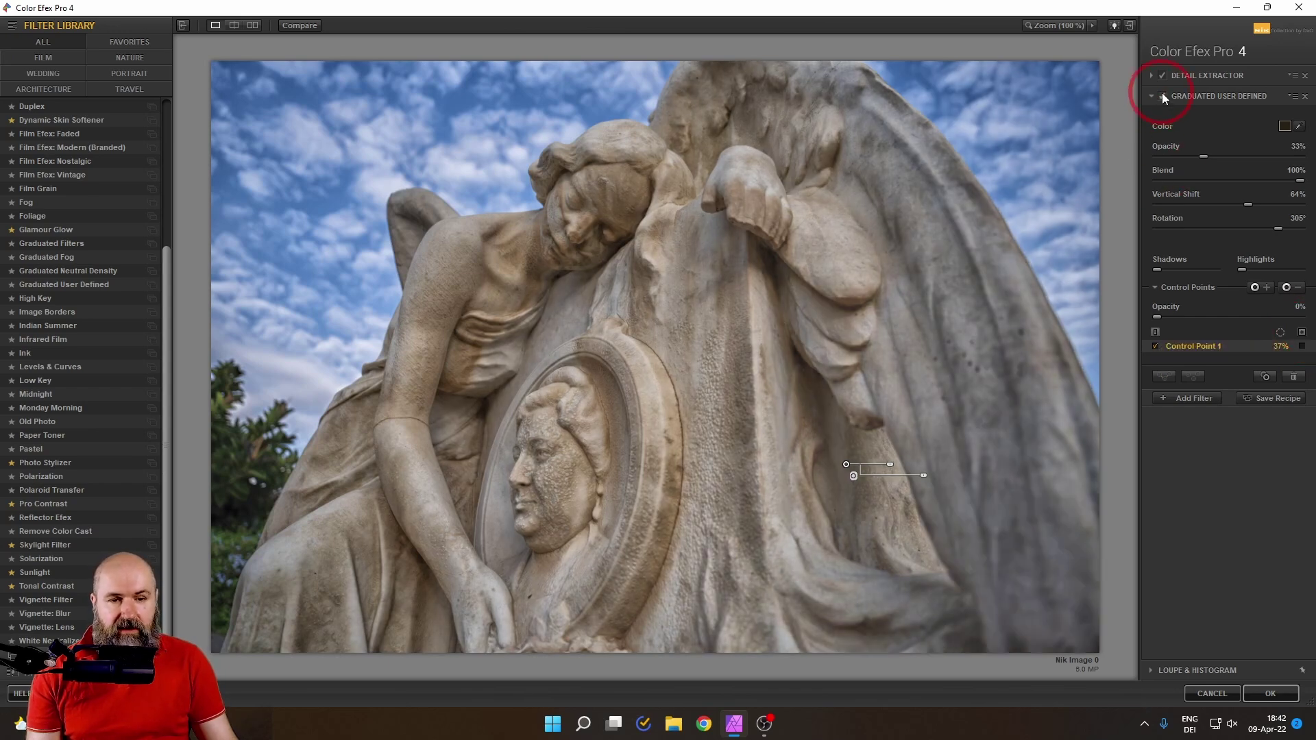
left_click(1161, 95)
left_click(1161, 95)
left_click(1161, 95)
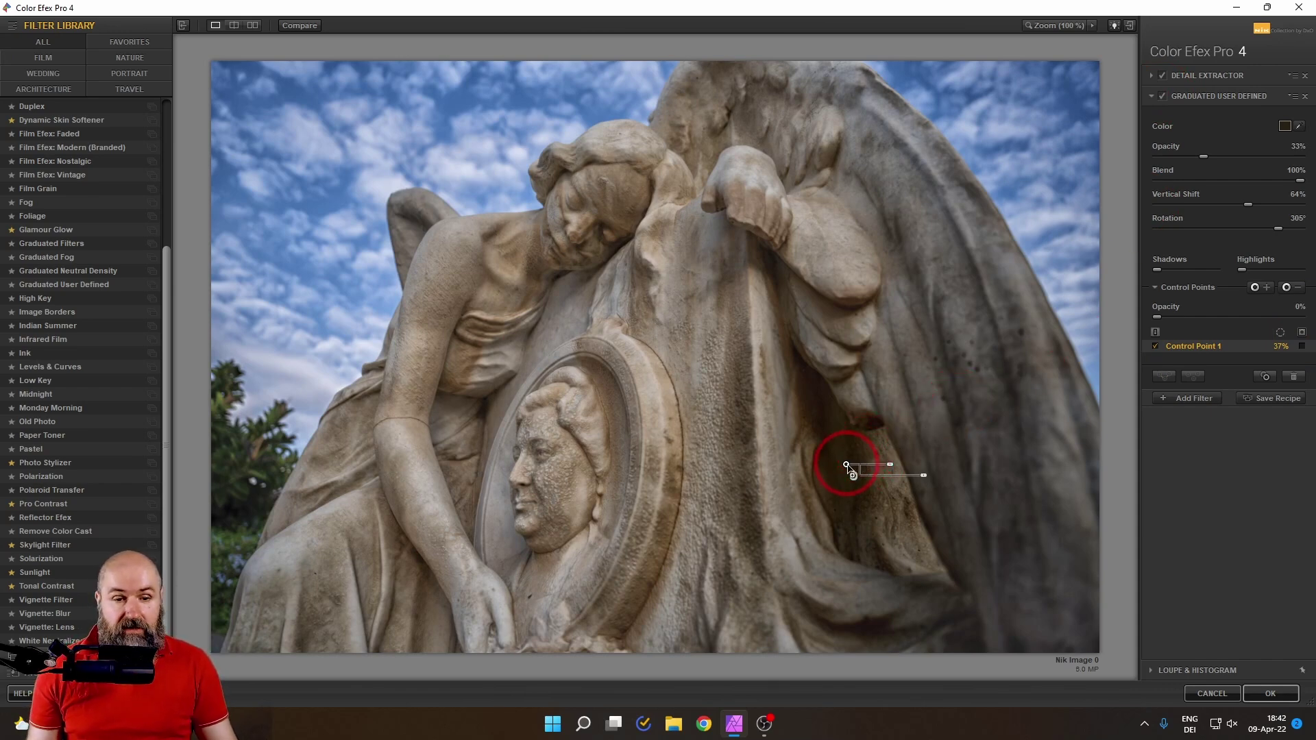
Step: Duplicate the control point onto the angel's face, arm and hand, then compare the gradient on and off
left_click_drag(847, 465, 478, 399)
left_click_drag(478, 400, 419, 573)
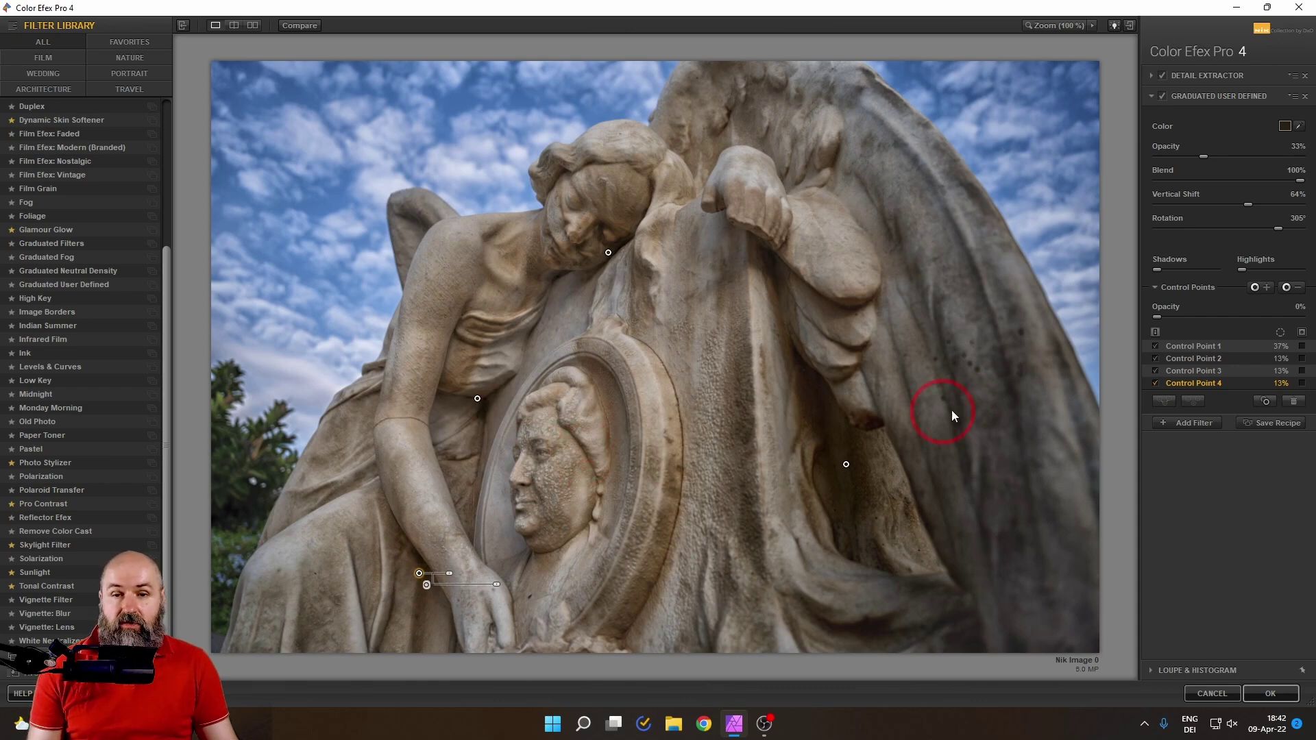
left_click(1163, 96)
left_click(1164, 94)
left_click(1164, 95)
left_click(1164, 95)
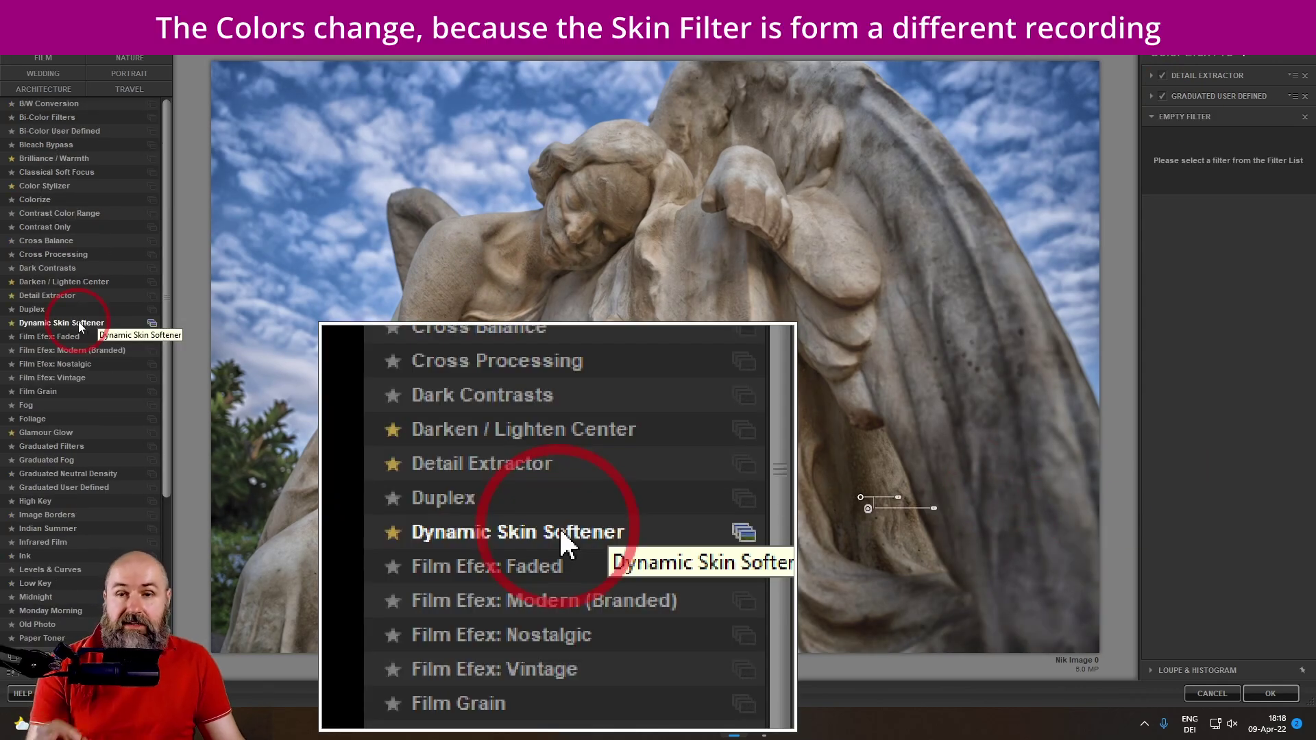
Step: Add a Dynamic Skin Softener filter and sample the statue's stone tone as its skin colour
left_click(79, 323)
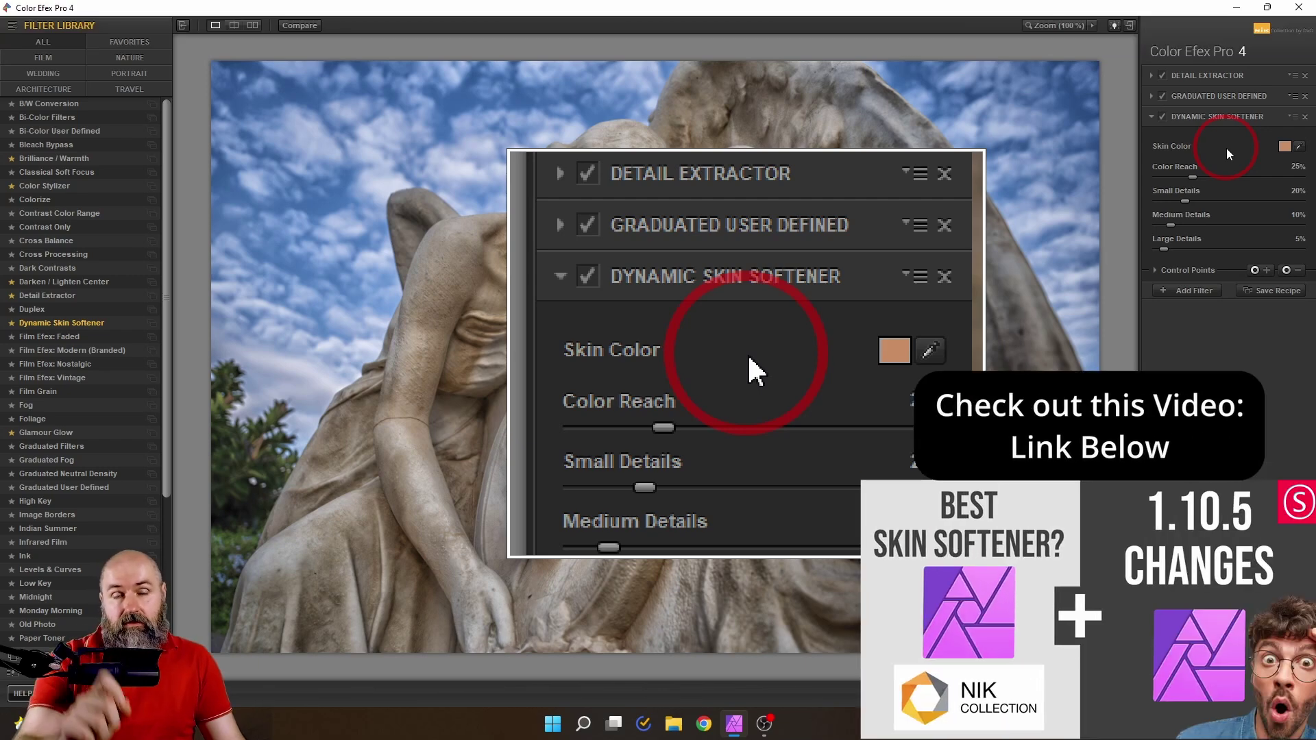
left_click(1301, 148)
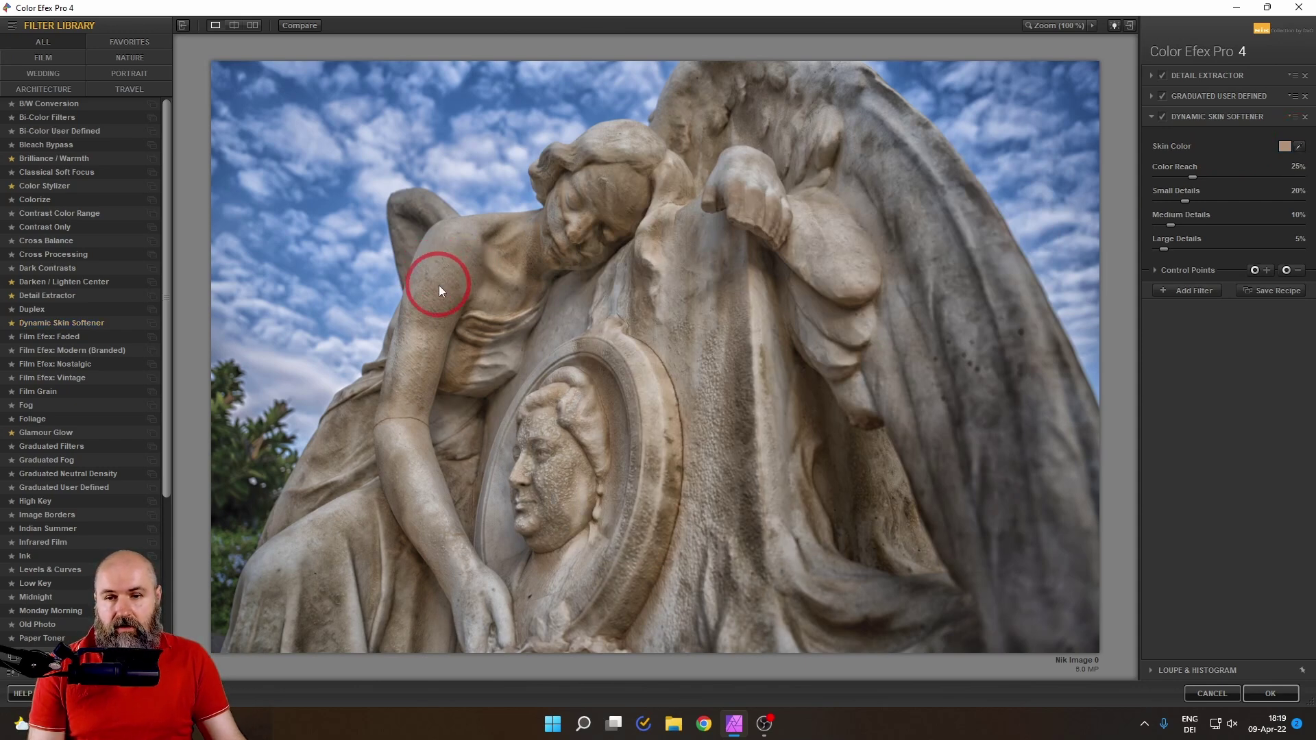
left_click(439, 283)
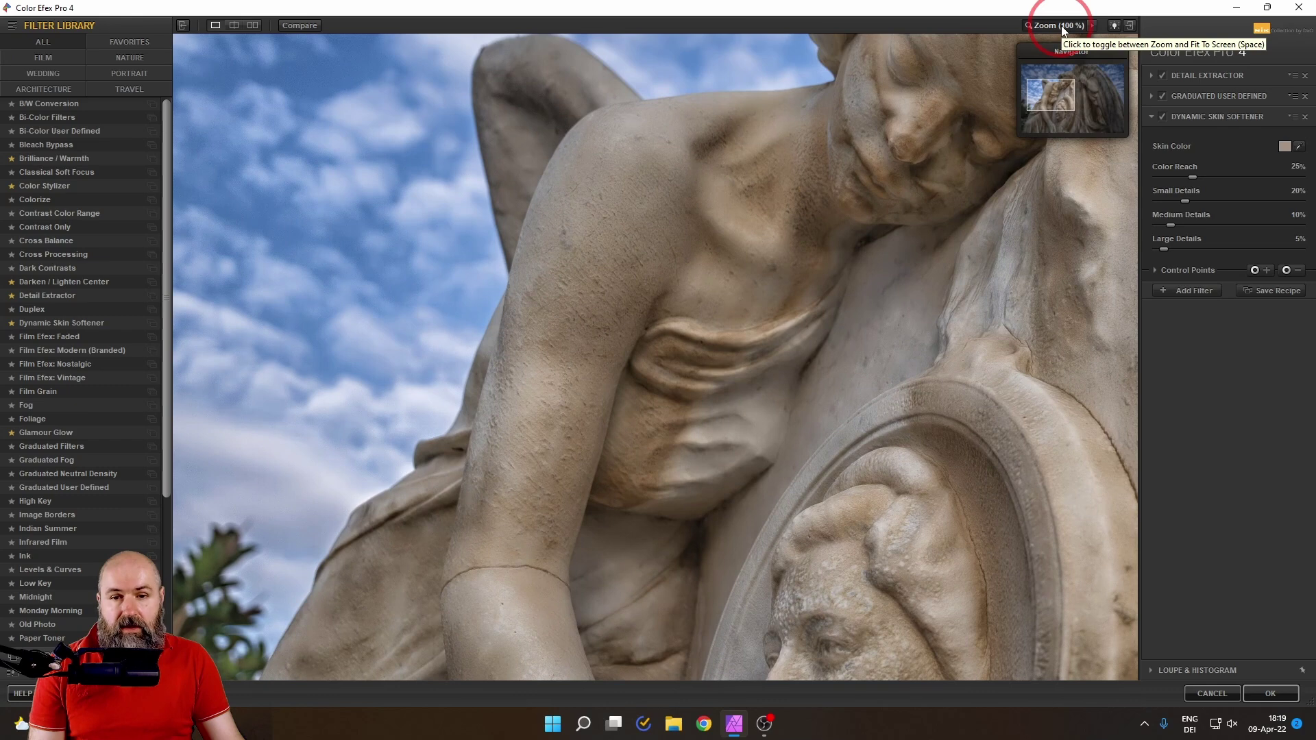
Step: Toggle the skin softening off and back on to compare, and fit the whole statue in the preview
left_click(1162, 118)
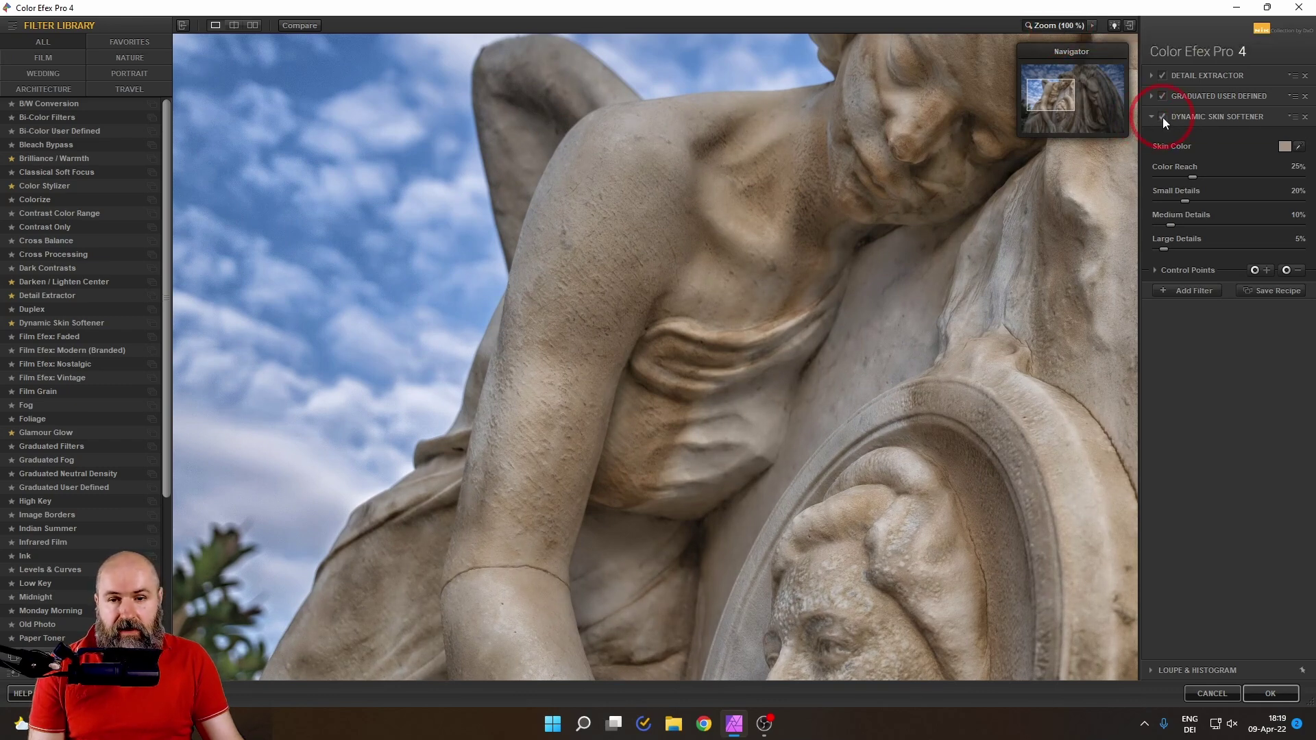
left_click(1162, 117)
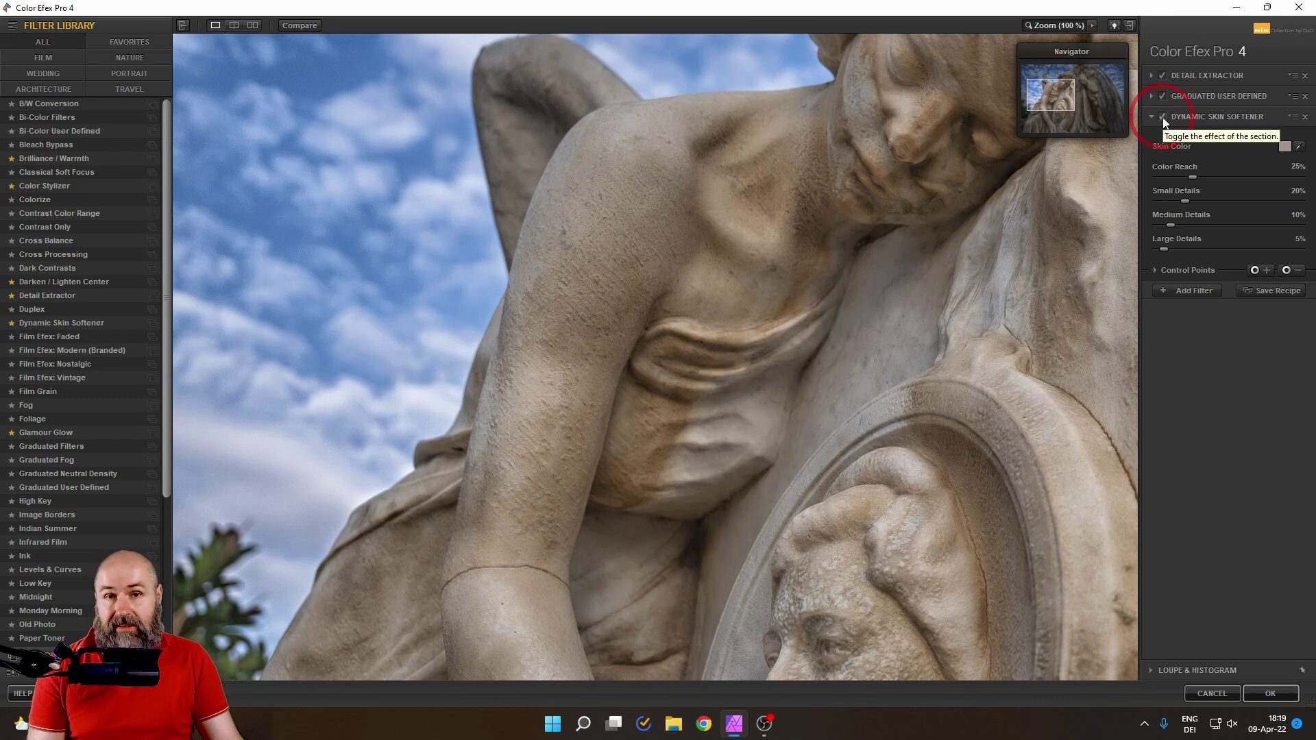
left_click(1055, 26)
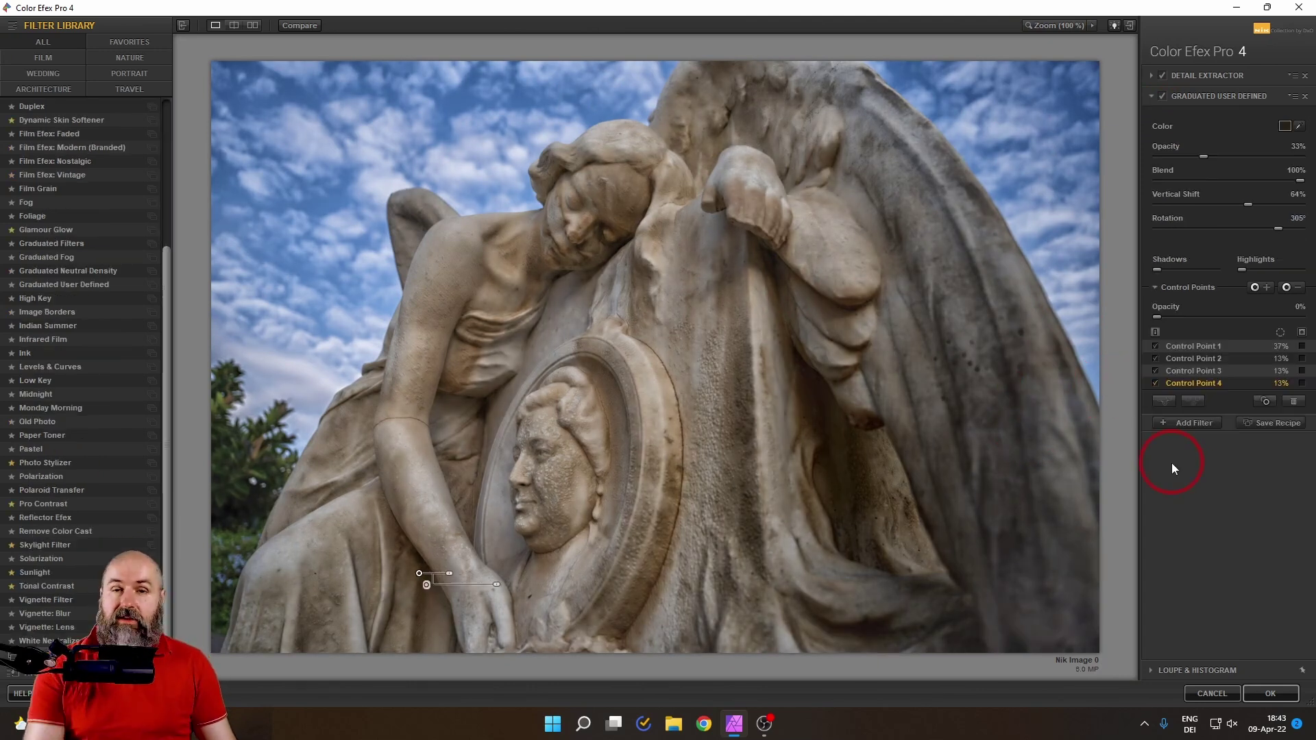
Step: Add a Skylight Filter to the stack at about 32% strength
left_click(1186, 424)
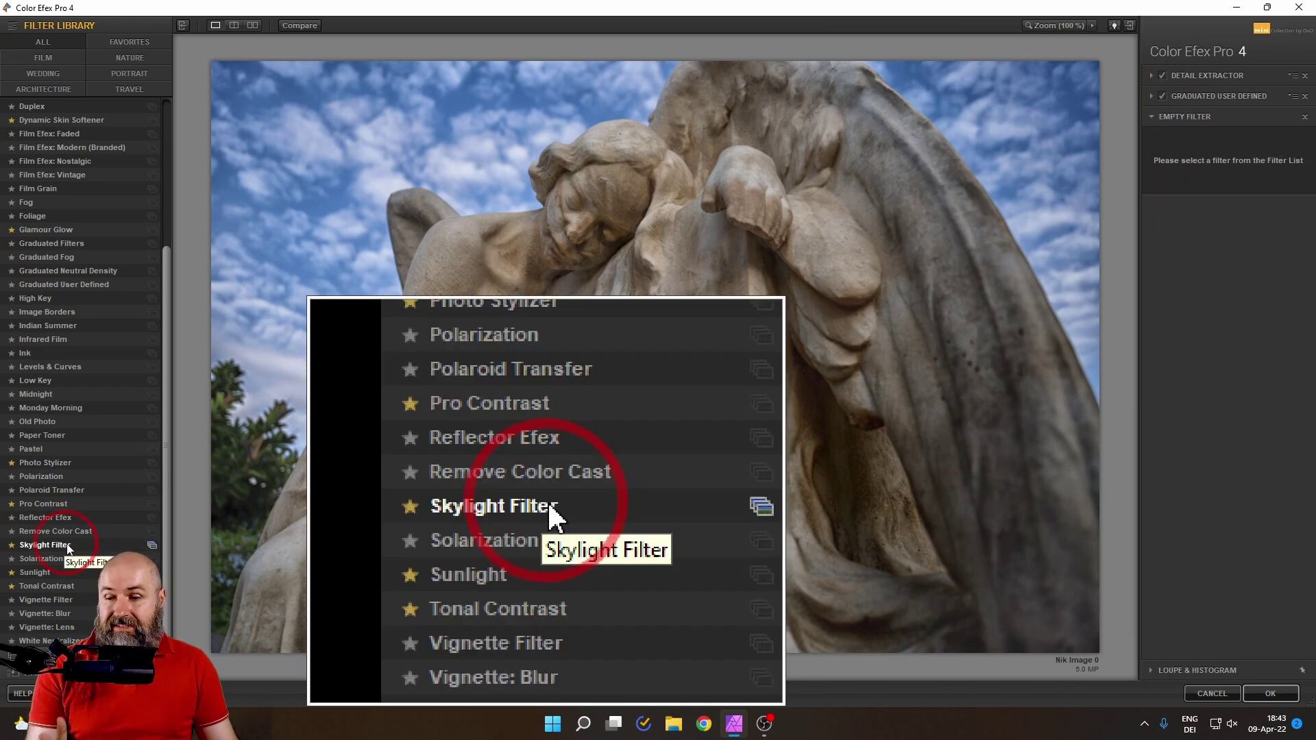
left_click(67, 545)
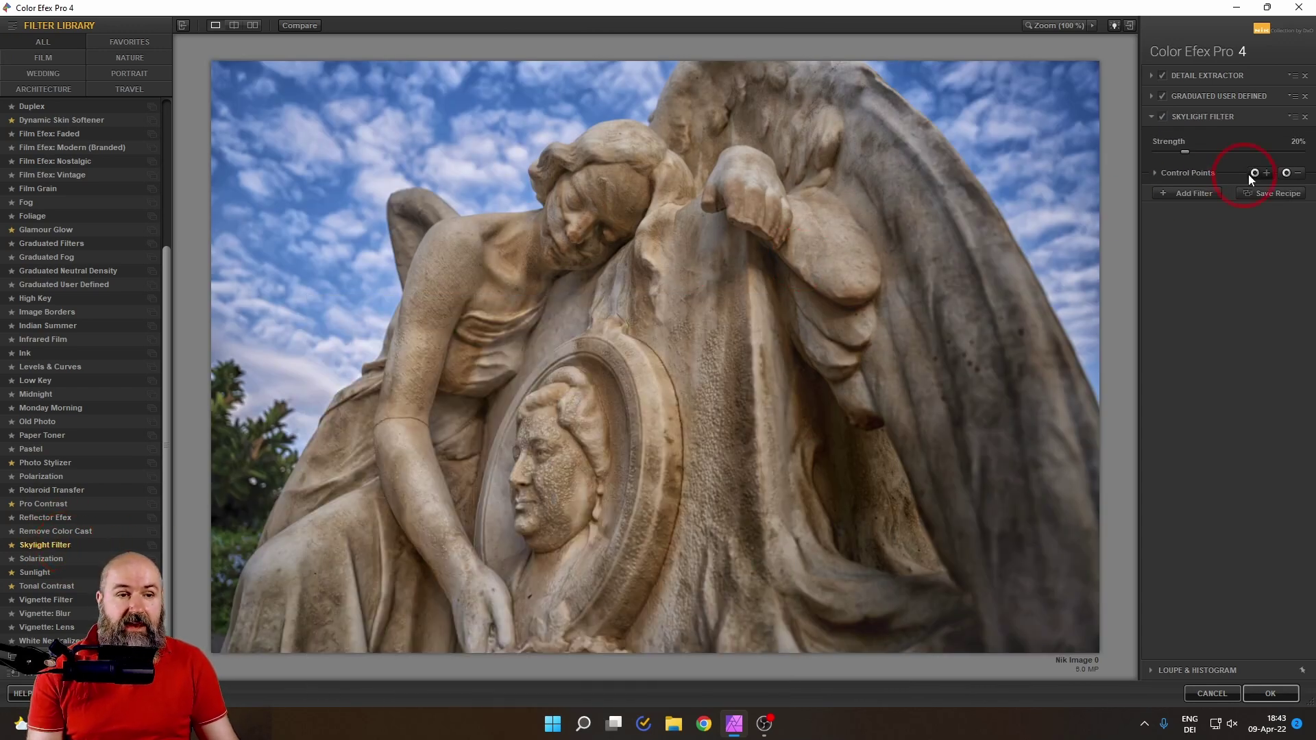
mouse_move(1185, 151)
left_mouse_down()
mouse_move(1244, 152)
mouse_move(1158, 153)
mouse_move(1206, 155)
left_mouse_up()
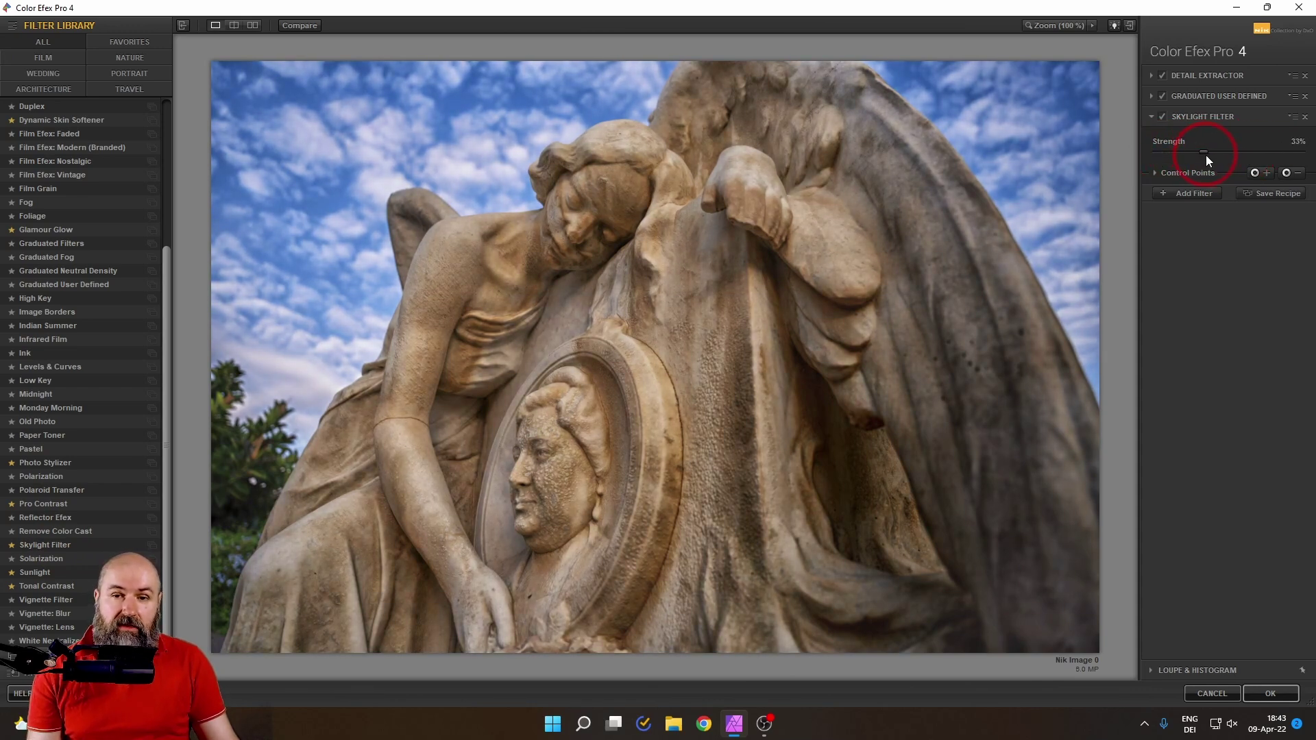
Step: Place a Skylight control point on the angel's head and move it toward the shoulder
left_click(1257, 174)
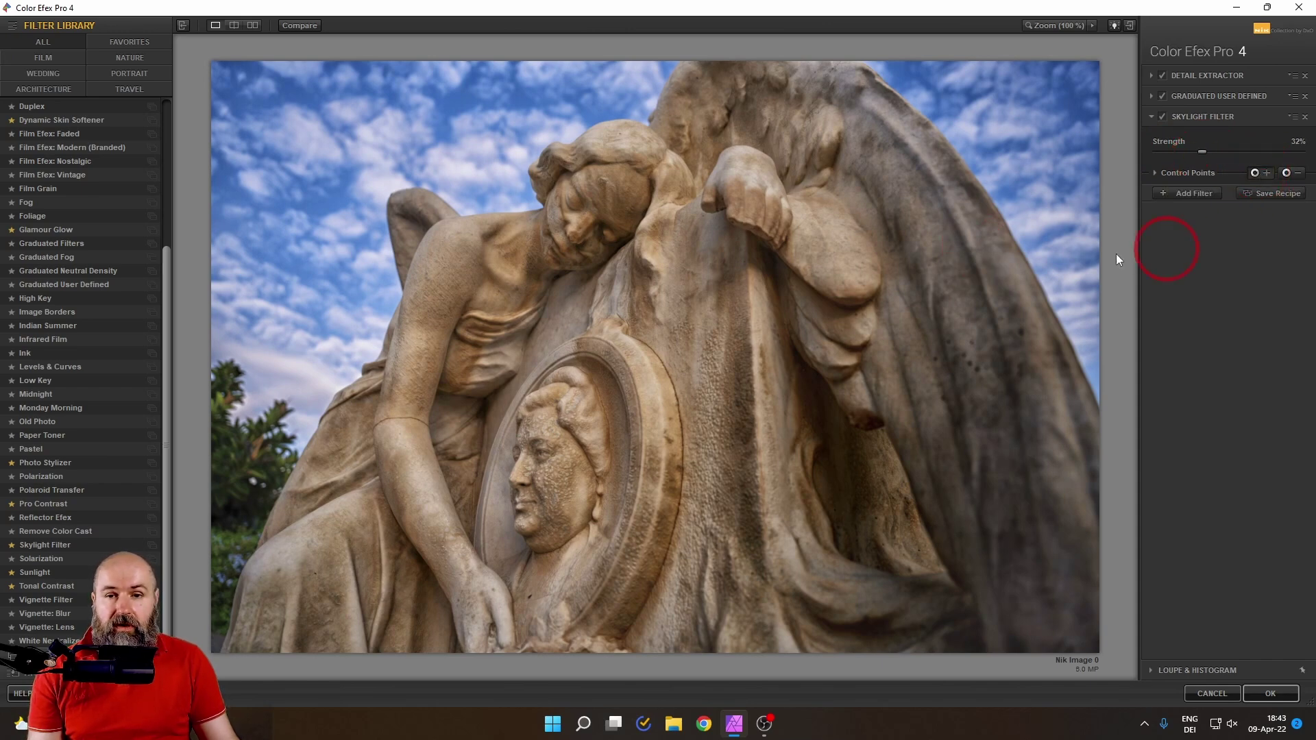
left_click(599, 152)
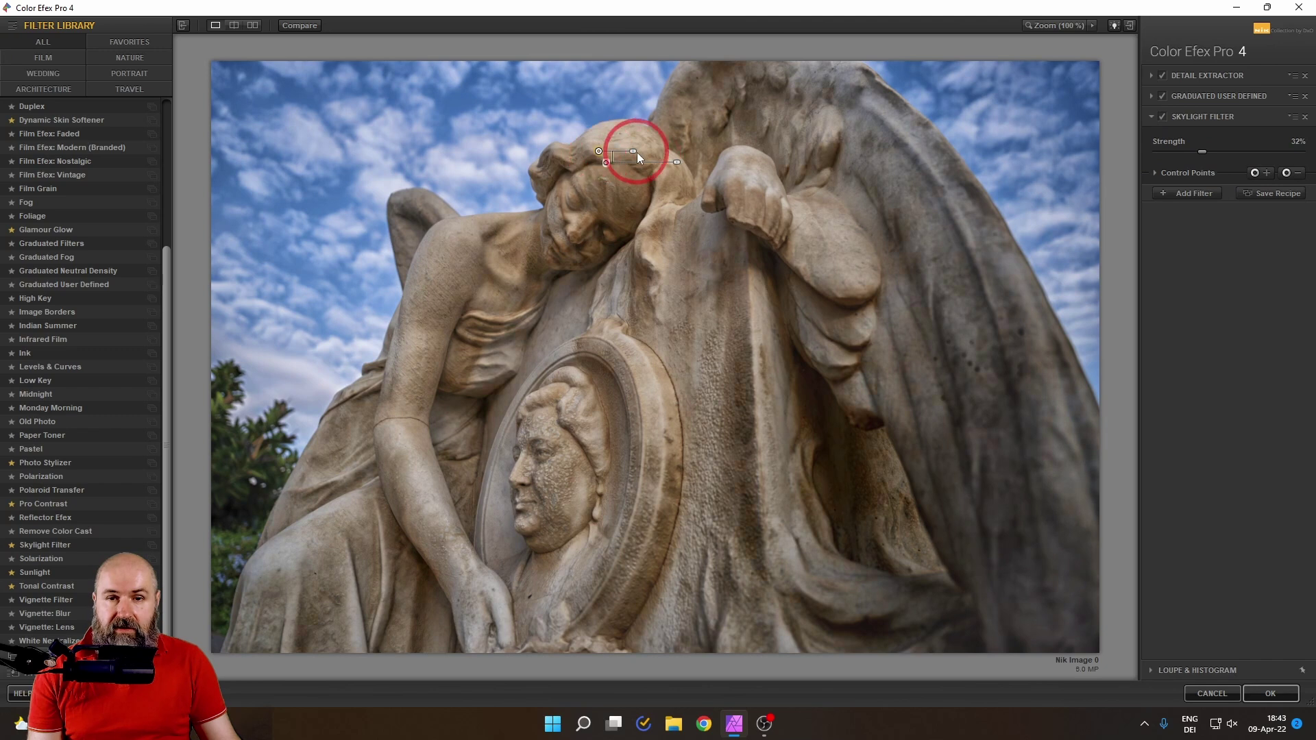
left_click_drag(599, 151, 445, 230)
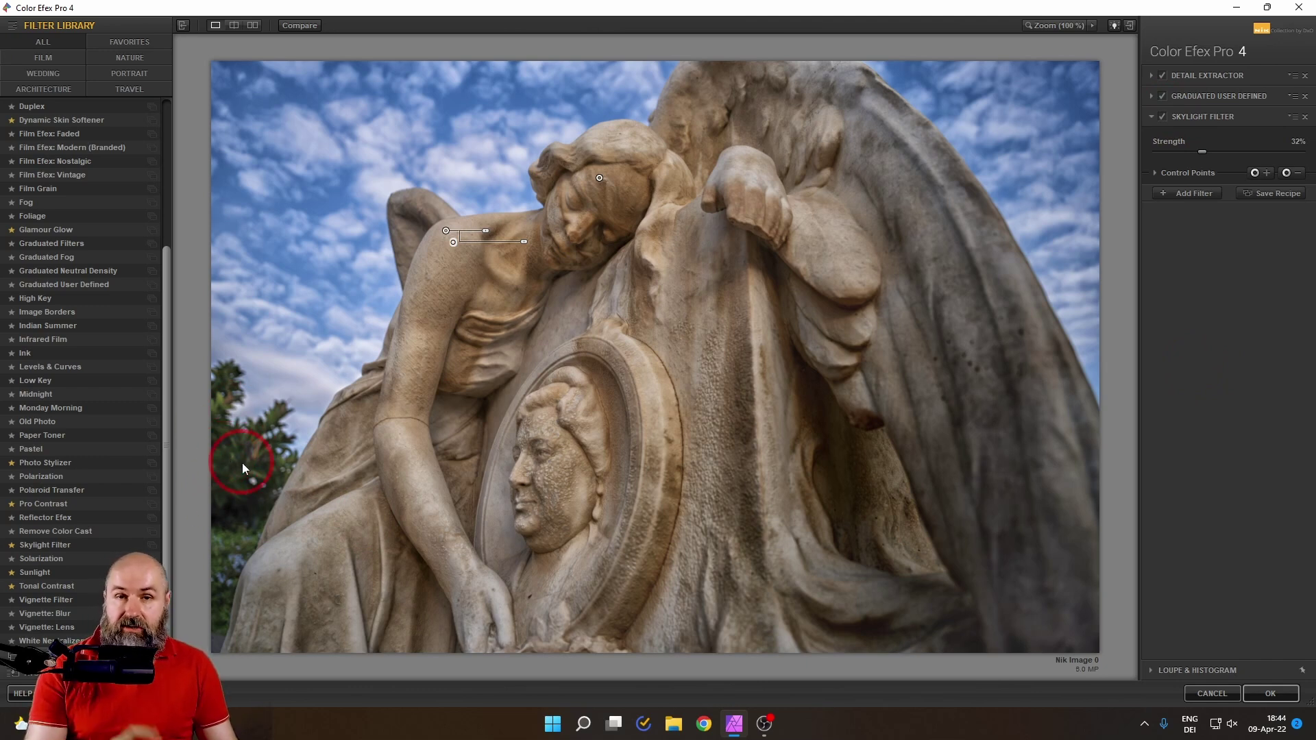
Step: Add a Levels & Curves filter and pull the curve down to darken the image
left_click(1177, 192)
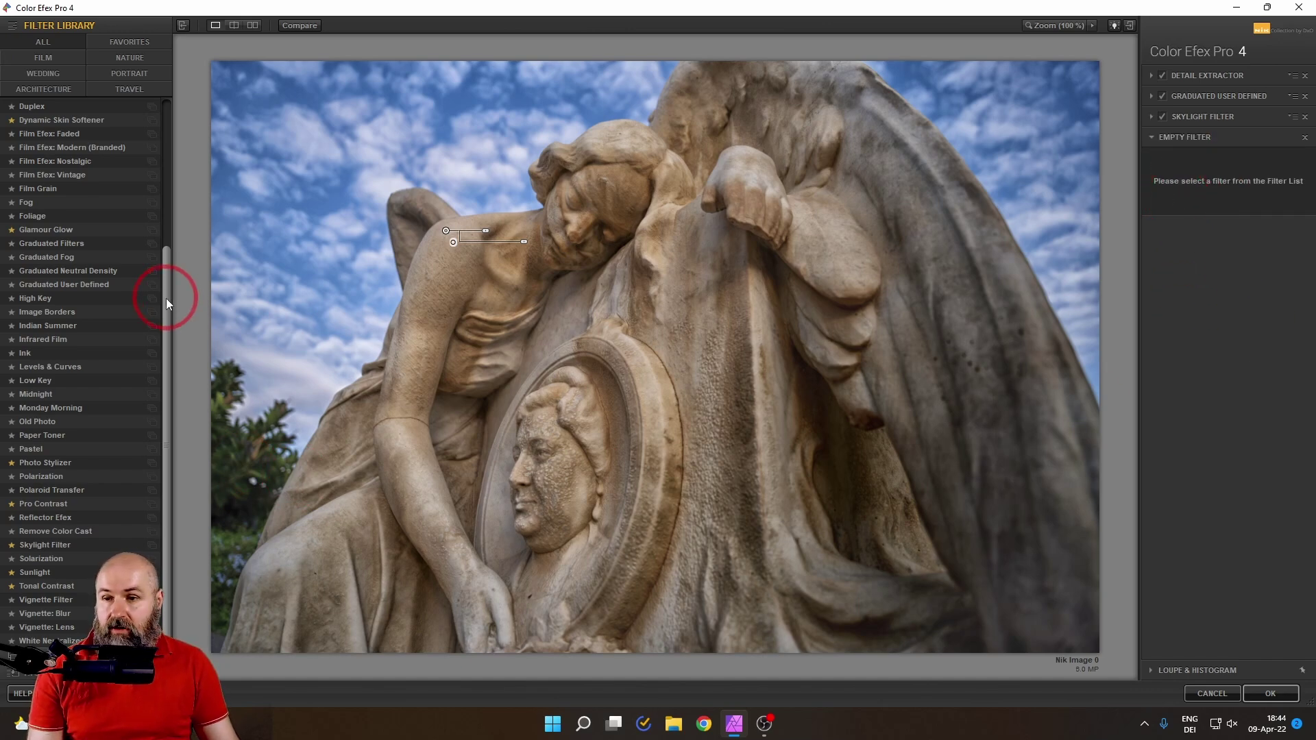
left_click_drag(166, 298, 166, 295)
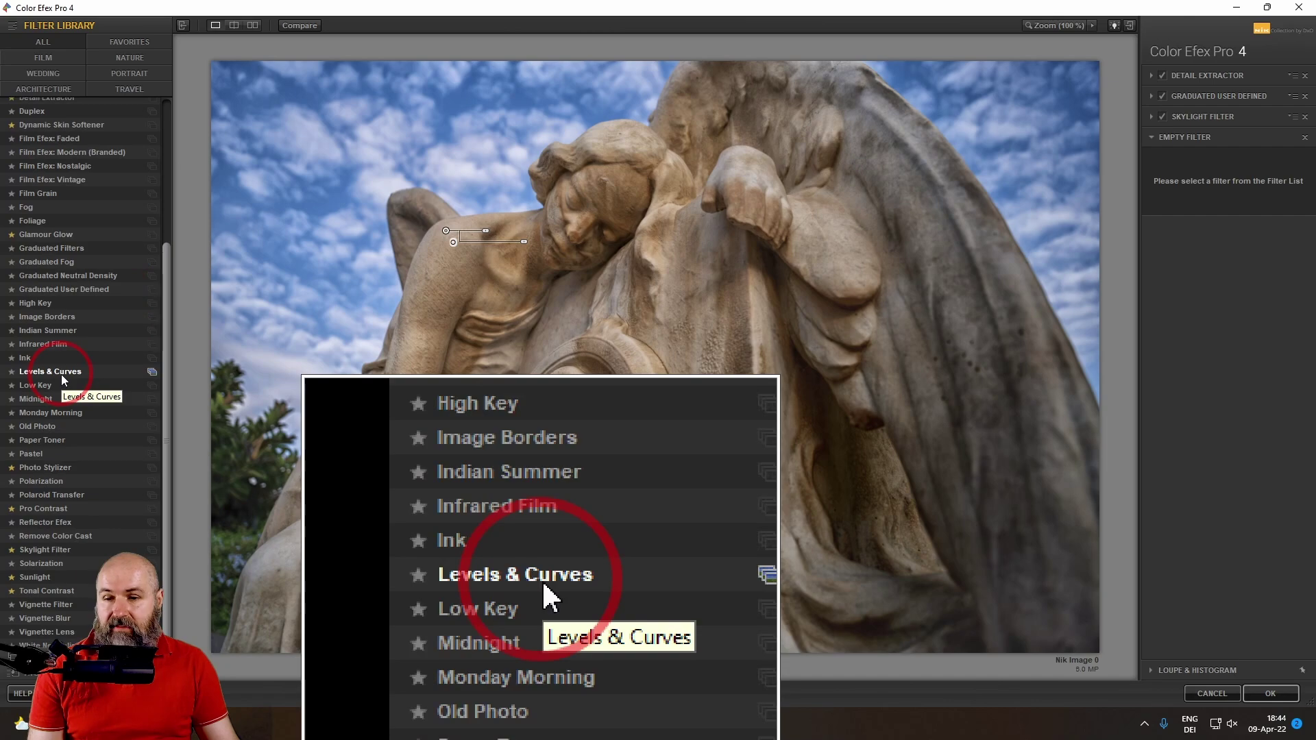
left_click(61, 376)
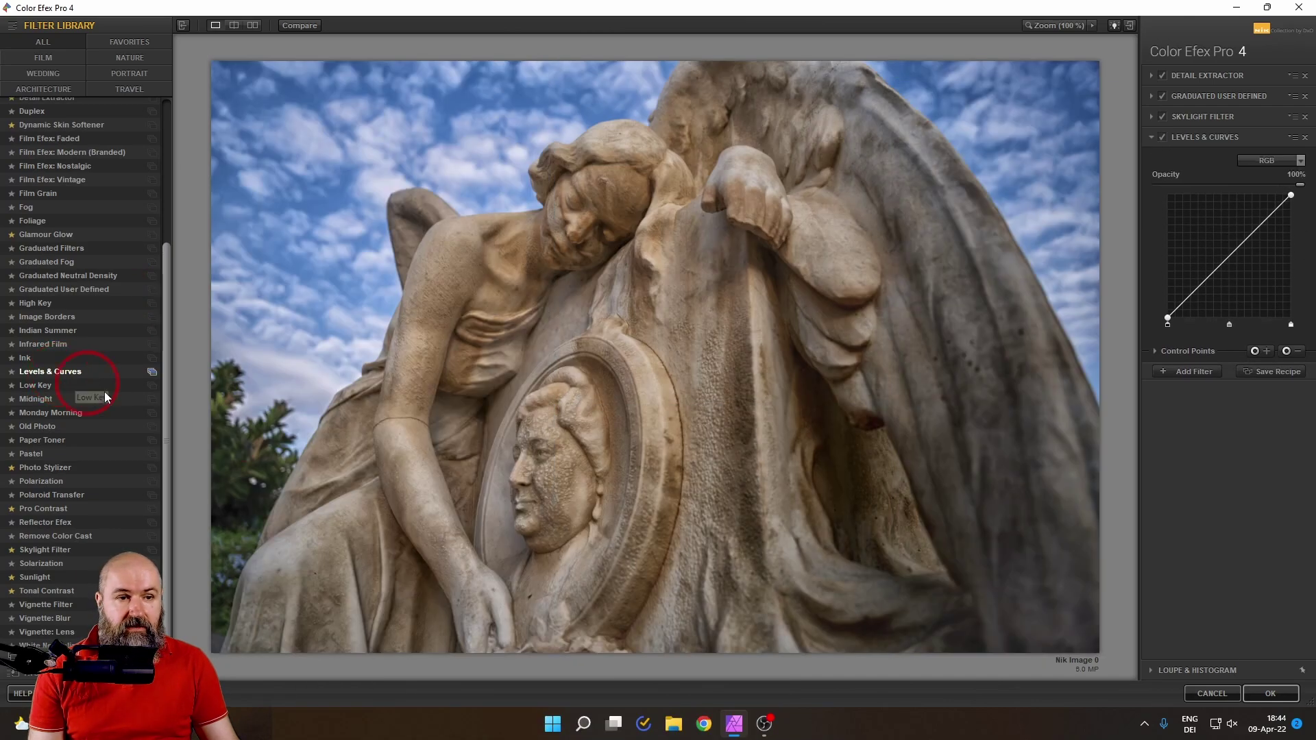
left_click_drag(1229, 257, 1245, 289)
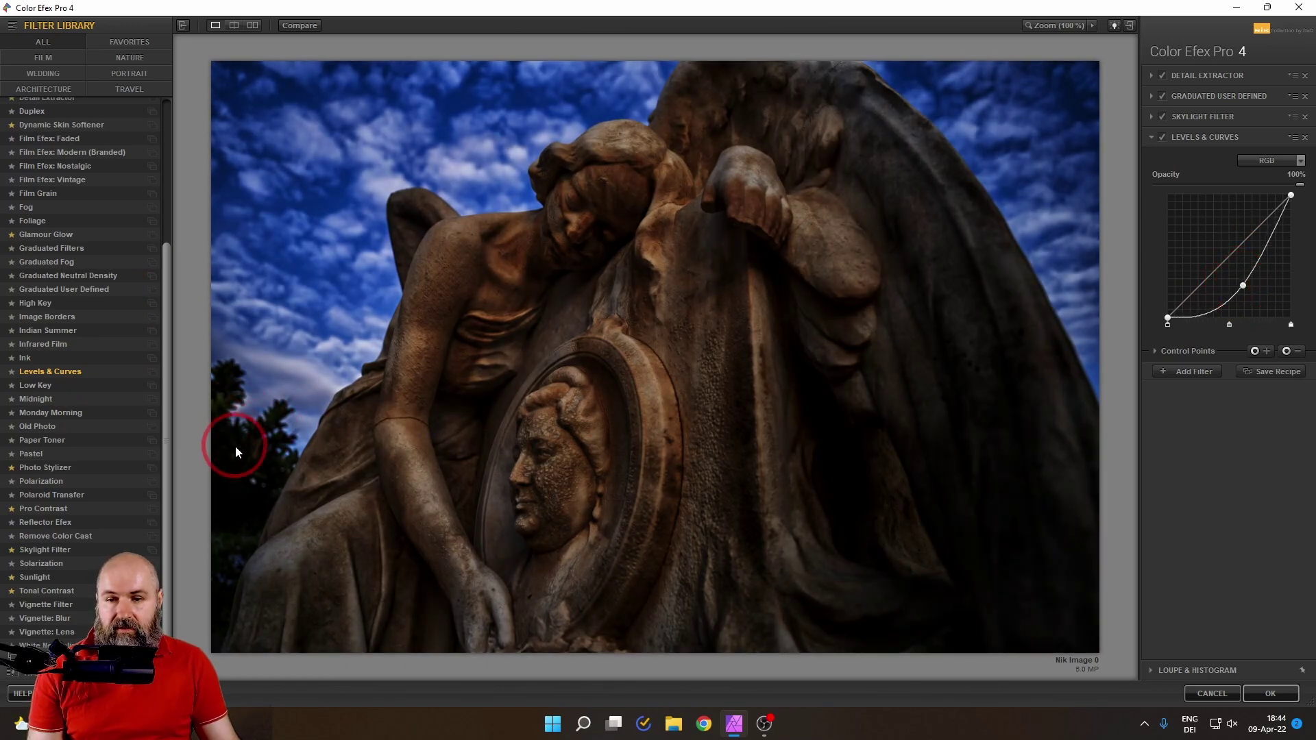
left_click_drag(1244, 286, 1246, 288)
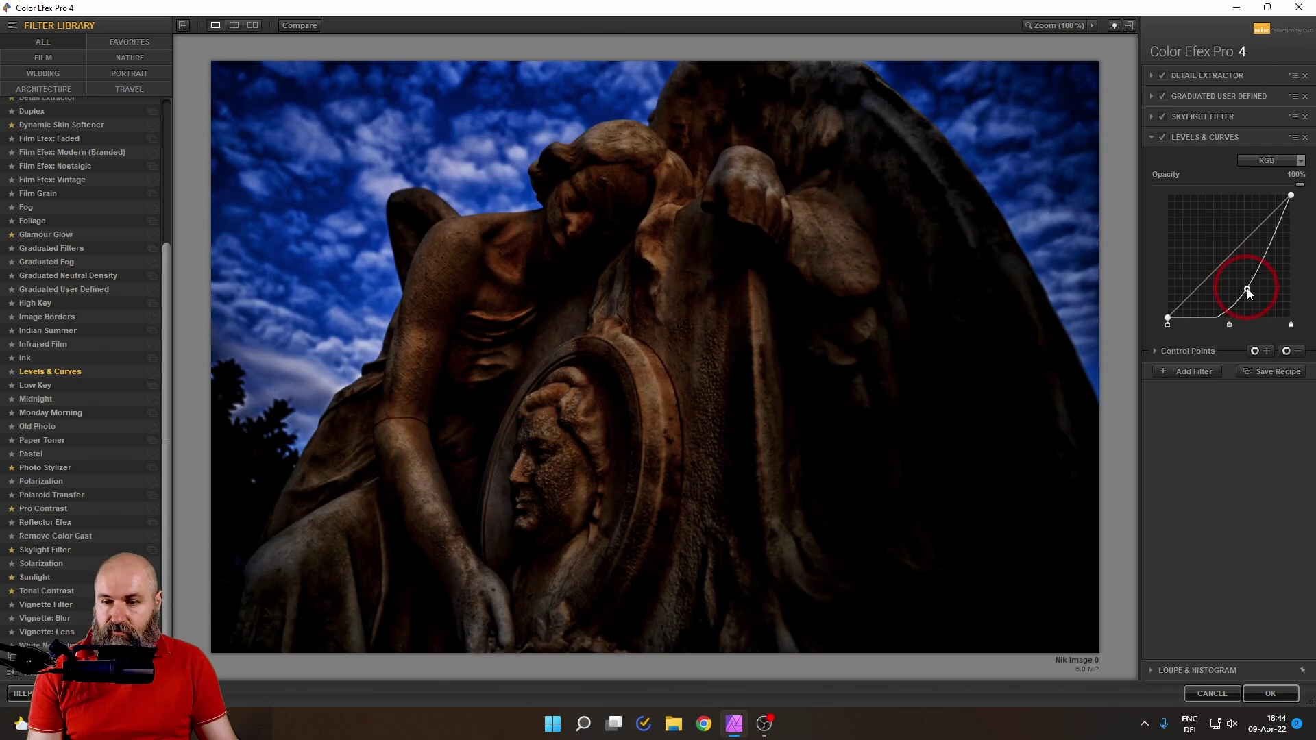
Step: Add a curves control point on the left-edge trees and widen its radius to cover them
left_click(1254, 351)
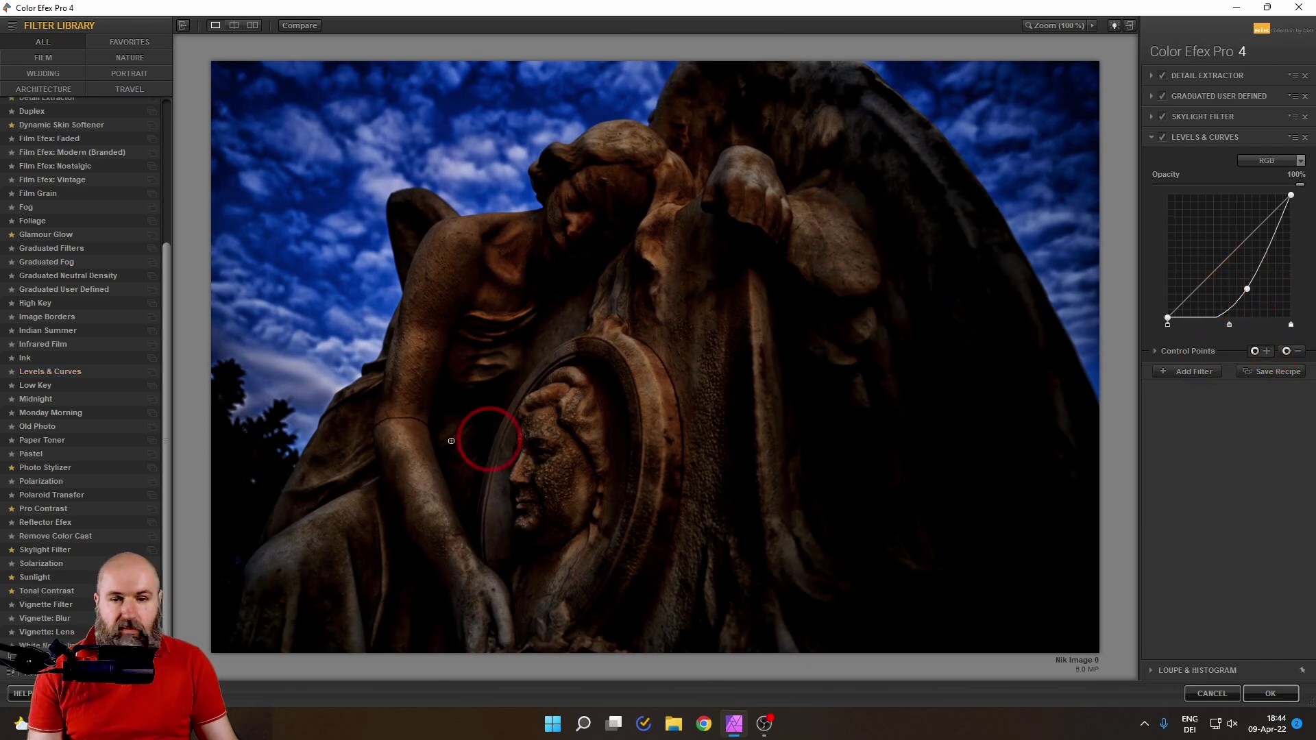
left_click(238, 448)
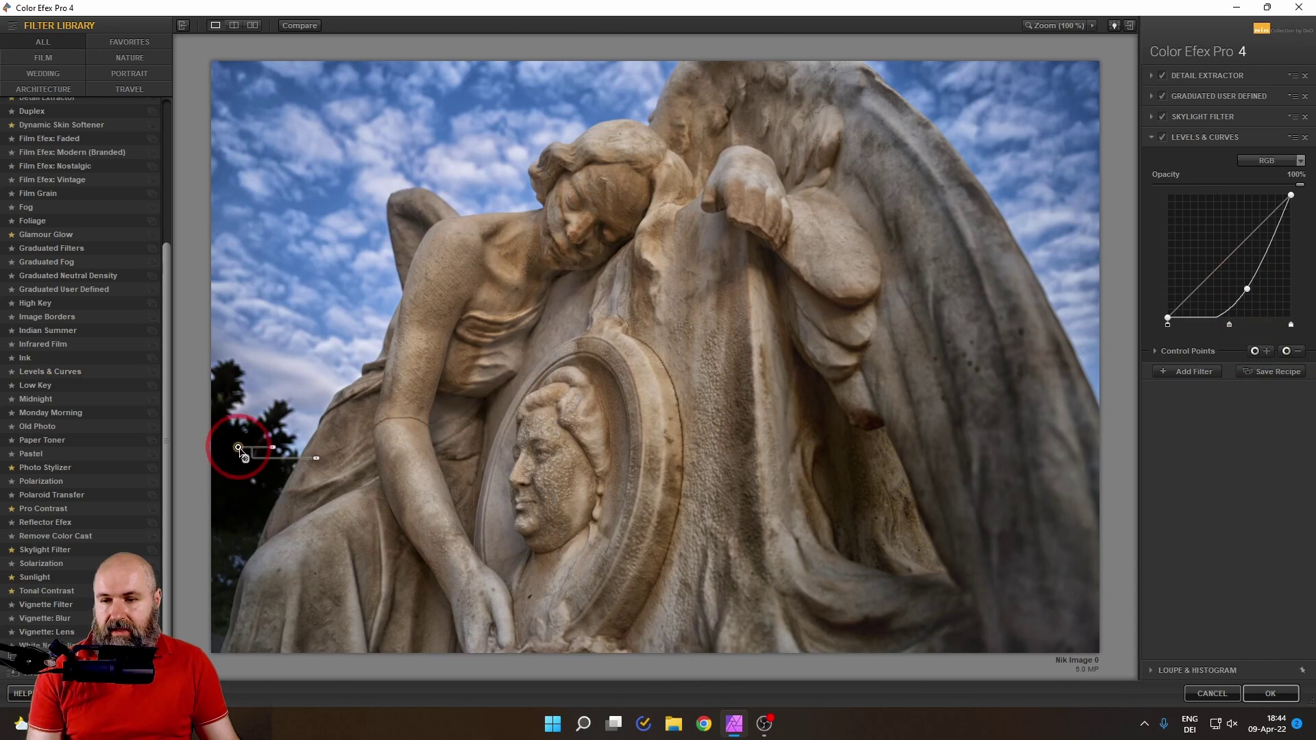
left_click_drag(238, 447, 272, 466)
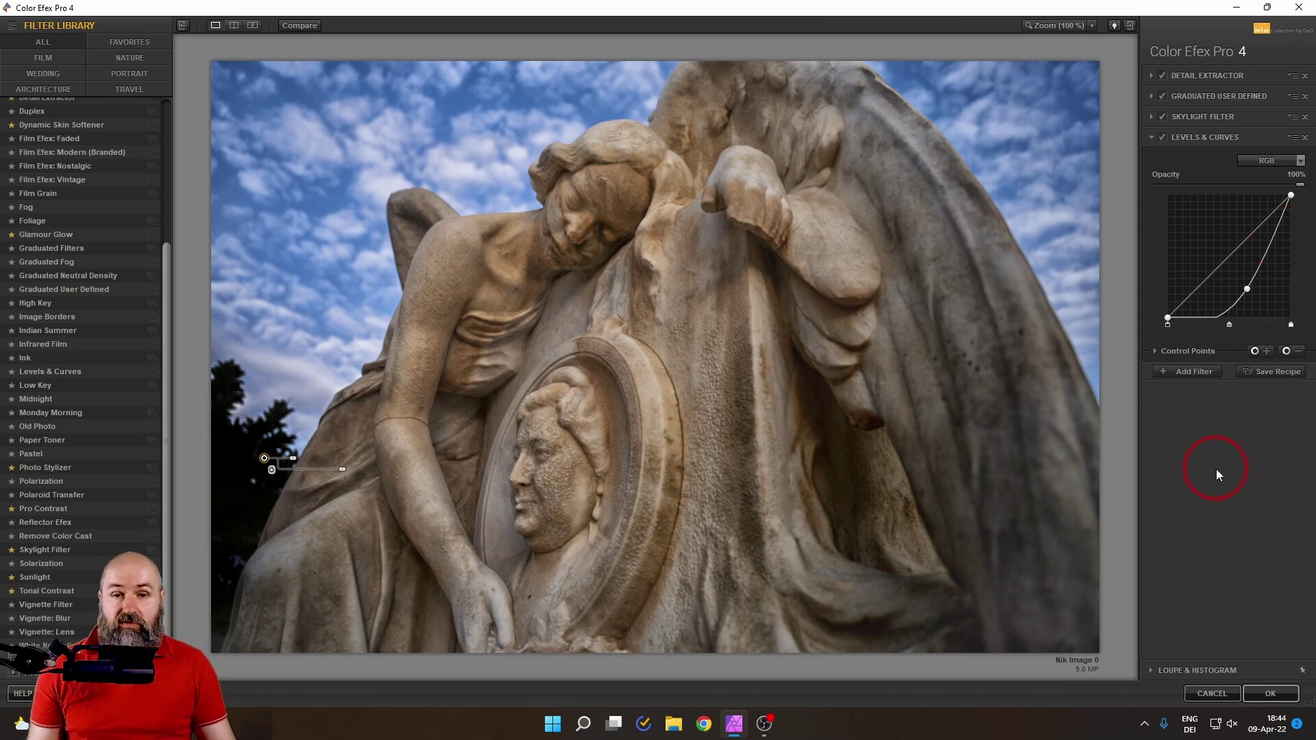
Step: Compare the filtered preview against the original photo, then apply the four-filter stack with OK
left_click(307, 25)
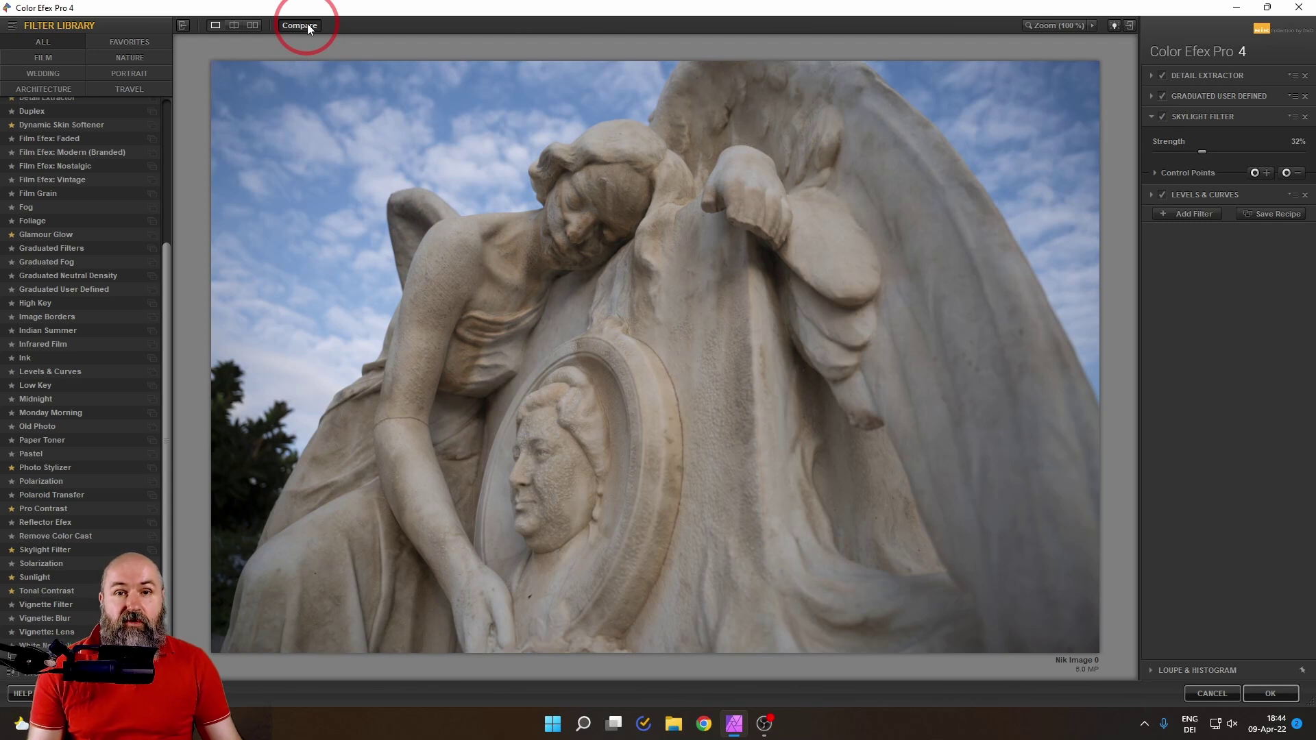
left_click(307, 25)
left_click(1310, 526)
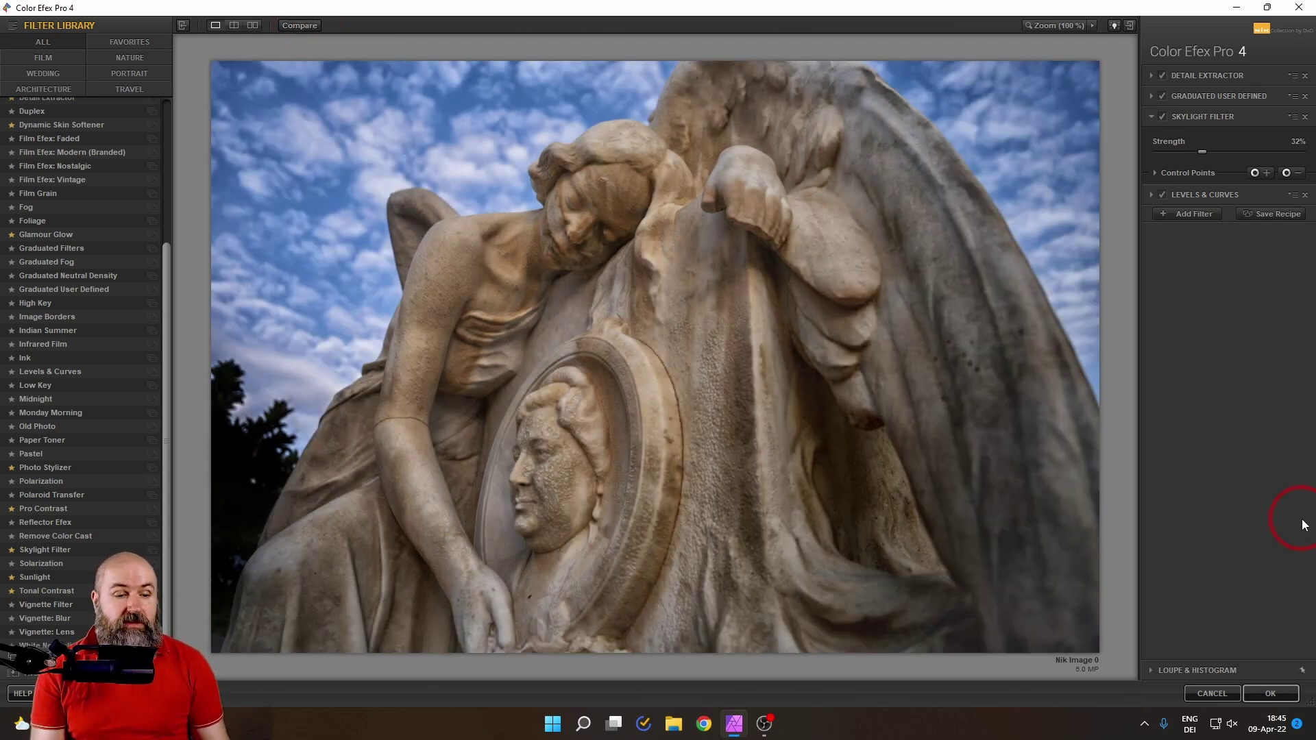
left_click(1258, 695)
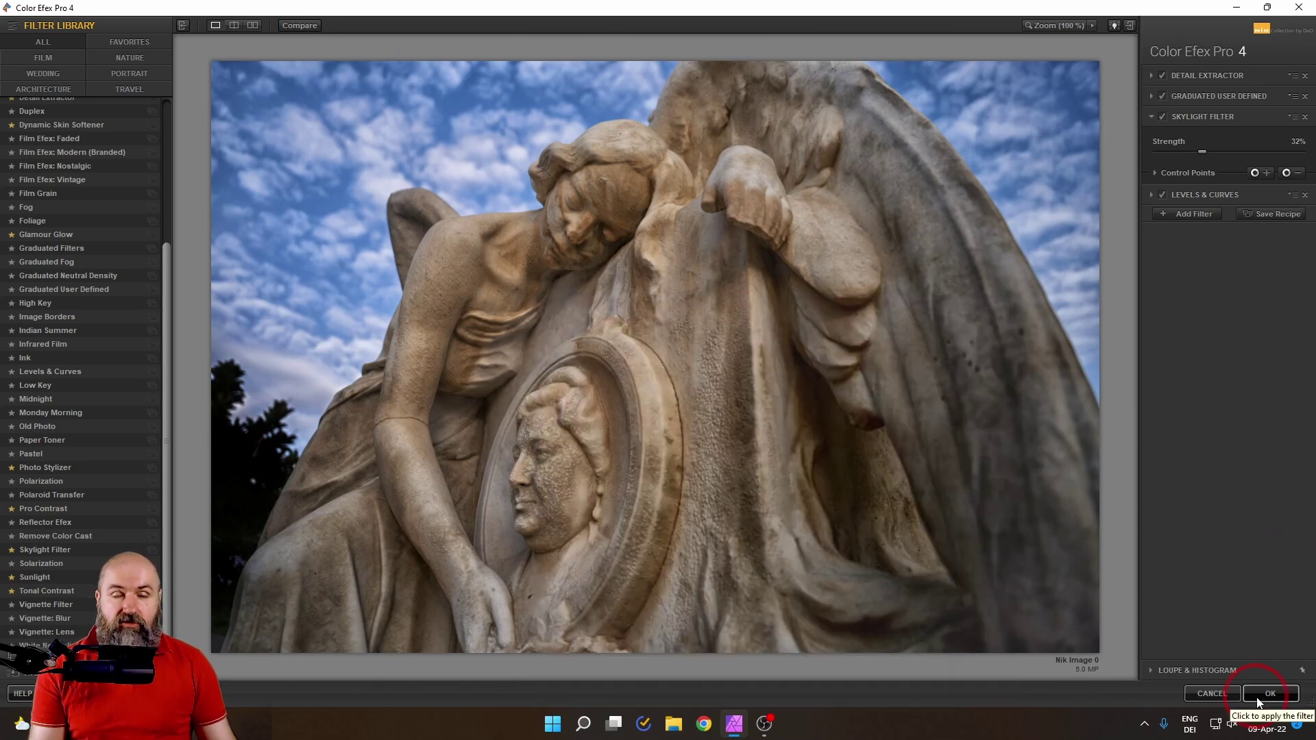